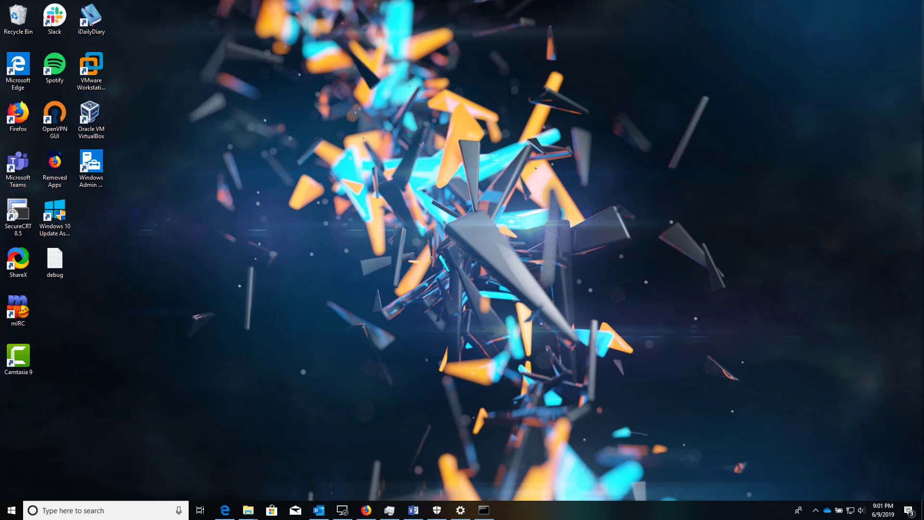
Move the CORE-DEMO console window, showing the password-change prompt, to the middle of the desktop.
{"action": "left_click_drag", "start_coordinate": [923, 79], "coordinate": [364, 80]}
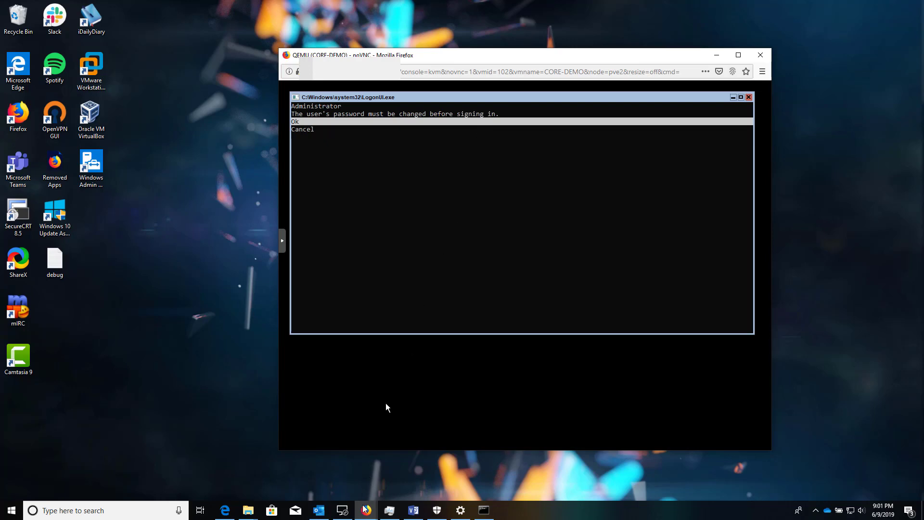
Skim the Hello, Windows Admin Center! docs article, then bring the Windows Admin Center connections list forward.
{"action": "mouse_move", "coordinate": [366, 509]}
{"action": "left_click", "coordinate": [357, 482]}
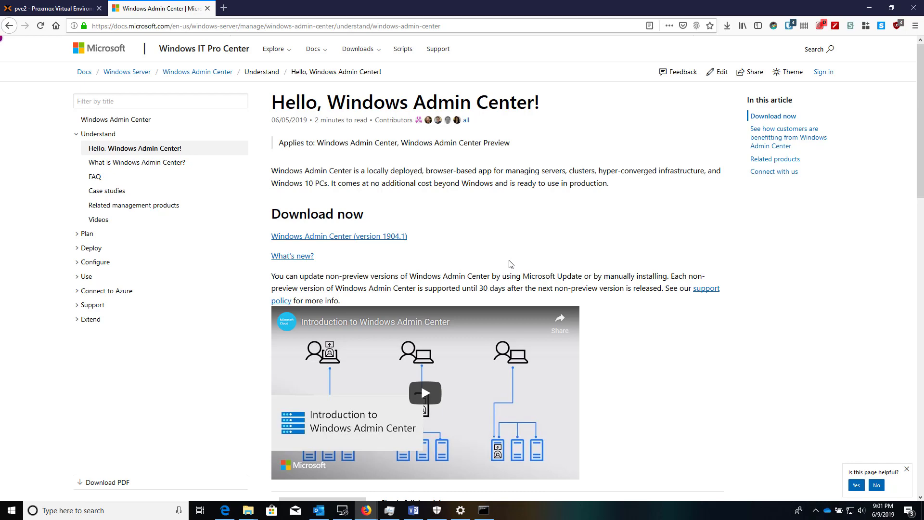
{"action": "scroll", "coordinate": [511, 262], "scroll_direction": "down", "scroll_amount": 8}
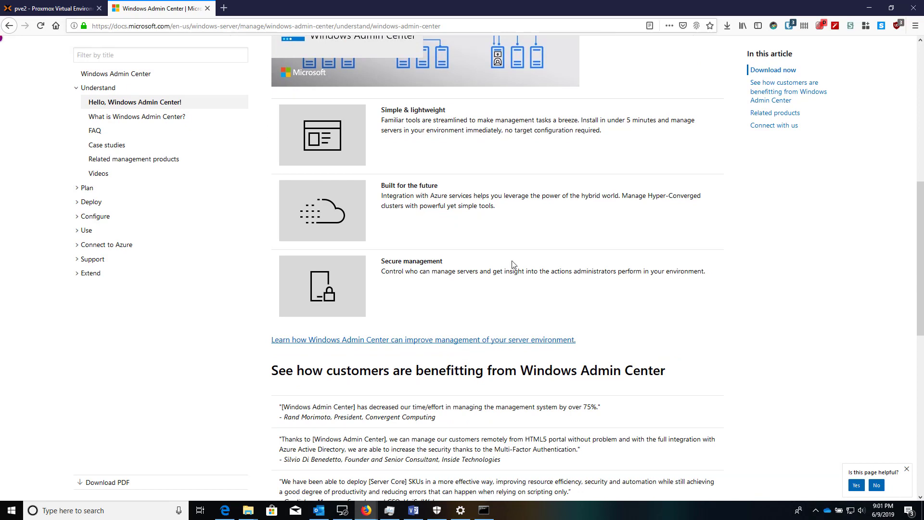
{"action": "scroll", "coordinate": [512, 264], "scroll_direction": "up", "scroll_amount": 8}
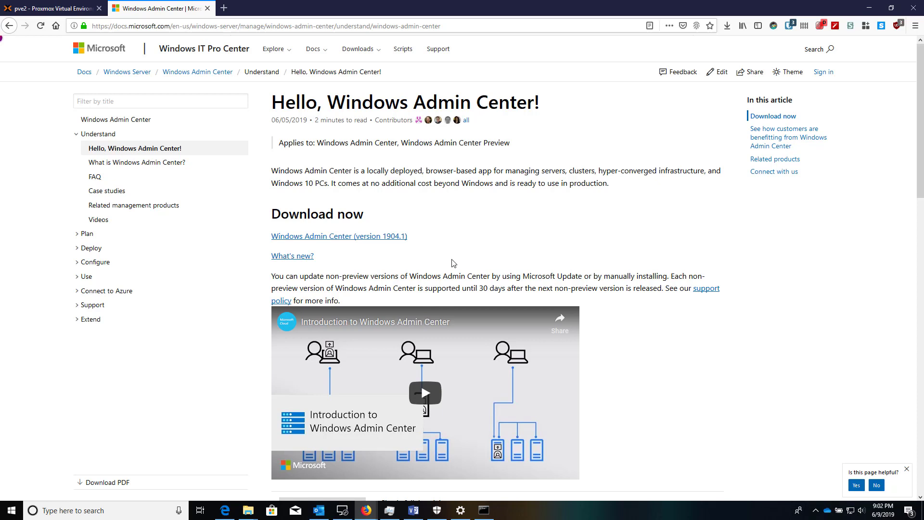
{"action": "mouse_move", "coordinate": [230, 515]}
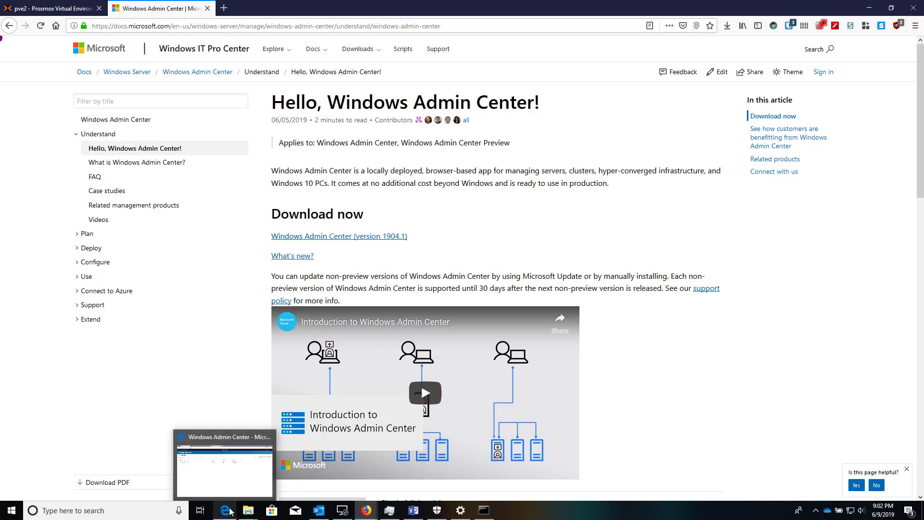
{"action": "left_click", "coordinate": [260, 489]}
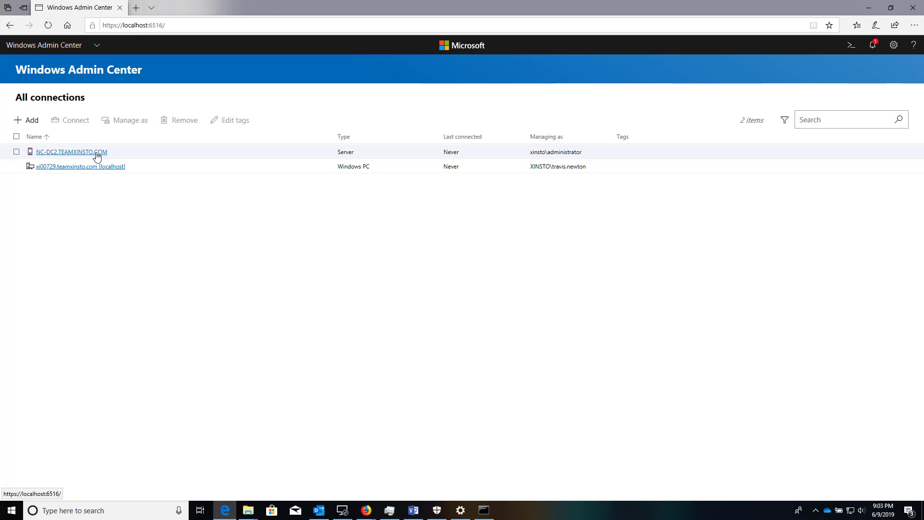
Connect to NC-DC2.TEAMXINSTO.COM and load its Overview with live CPU, memory and Ethernet charts.
{"action": "left_click", "coordinate": [96, 153]}
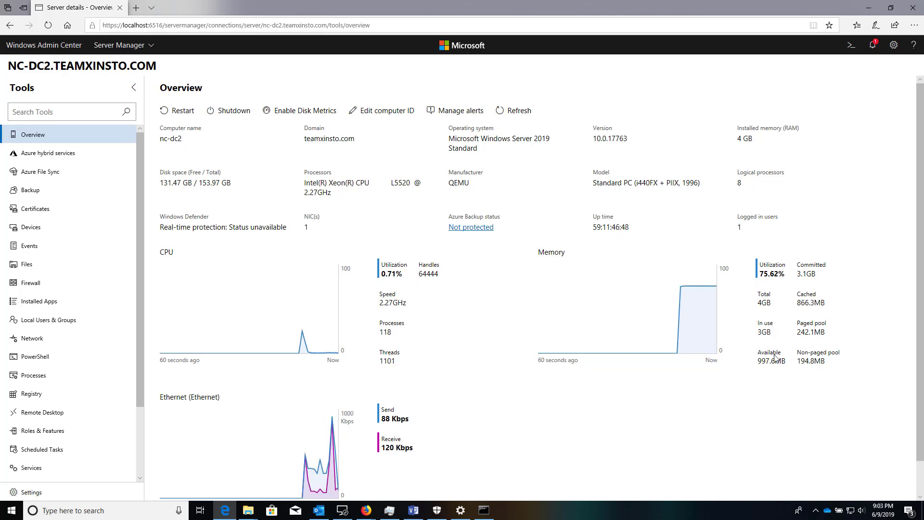
{"action": "scroll", "coordinate": [471, 419], "scroll_direction": "down", "scroll_amount": 1}
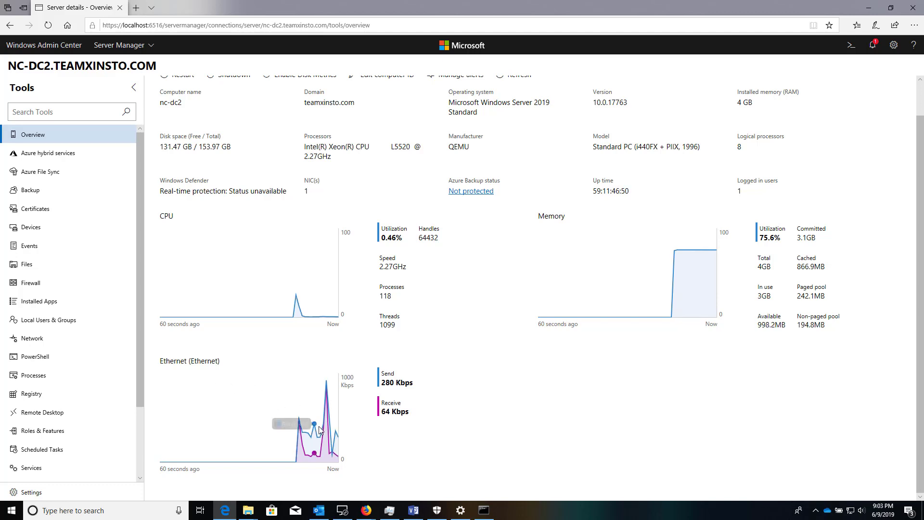
{"action": "scroll", "coordinate": [68, 227], "scroll_direction": "down", "scroll_amount": 2}
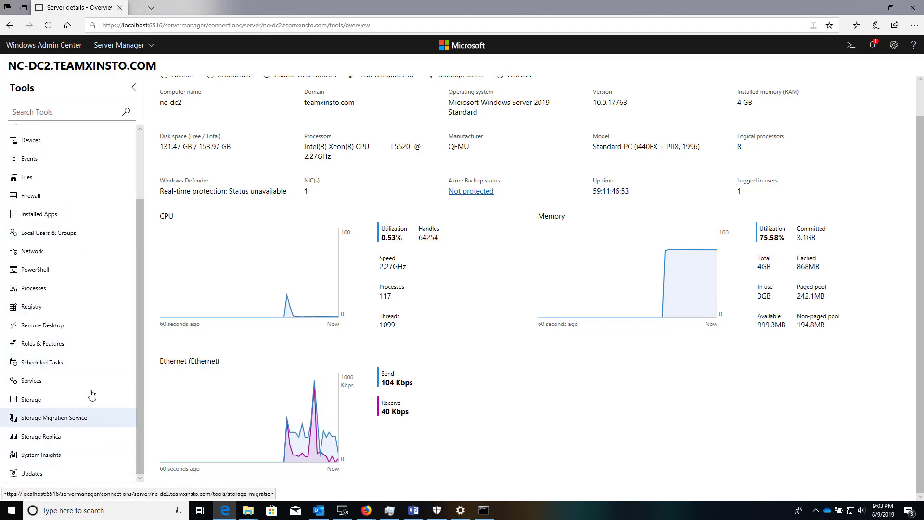
{"action": "scroll", "coordinate": [89, 372], "scroll_direction": "up", "scroll_amount": 2}
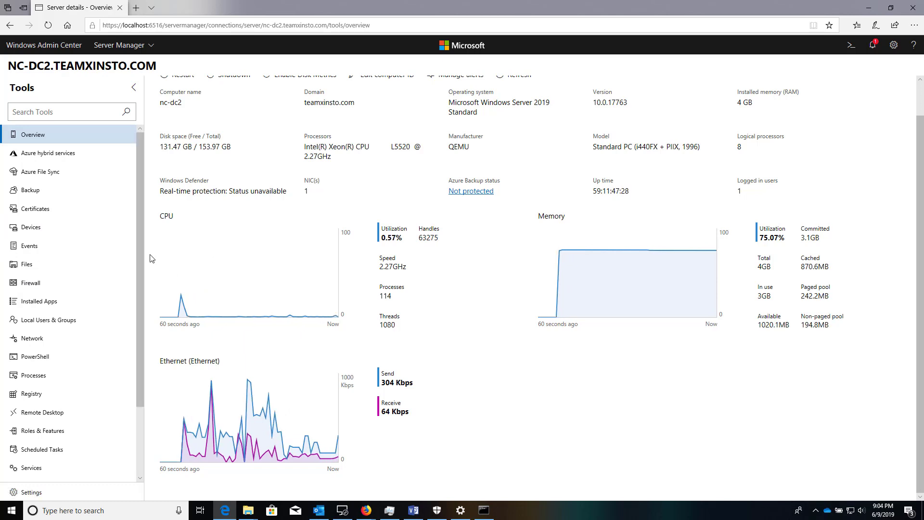
{"action": "scroll", "coordinate": [111, 260], "scroll_direction": "down", "scroll_amount": 3}
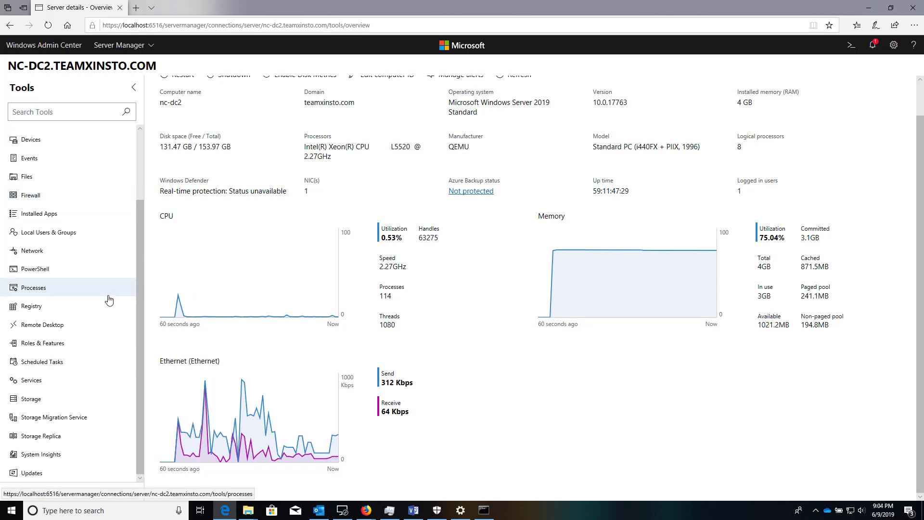
{"action": "scroll", "coordinate": [111, 414], "scroll_direction": "up", "scroll_amount": 3}
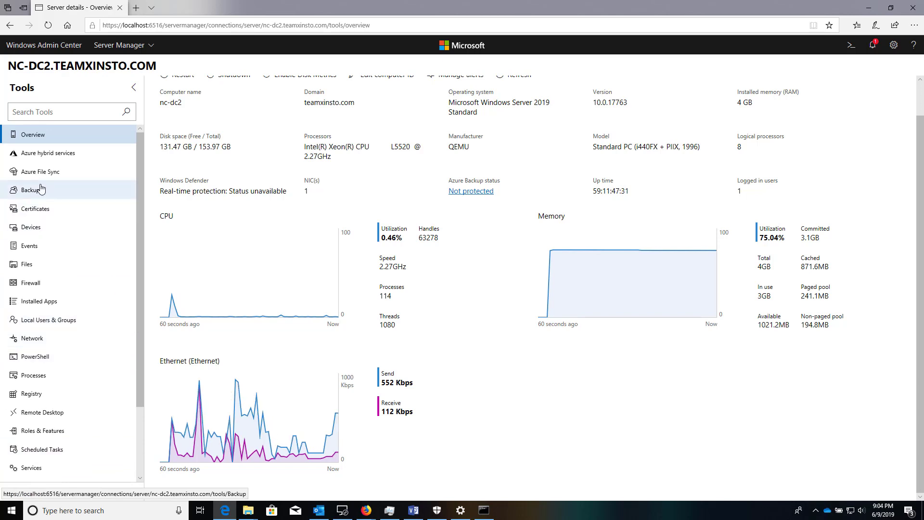
{"action": "mouse_move", "coordinate": [367, 509]}
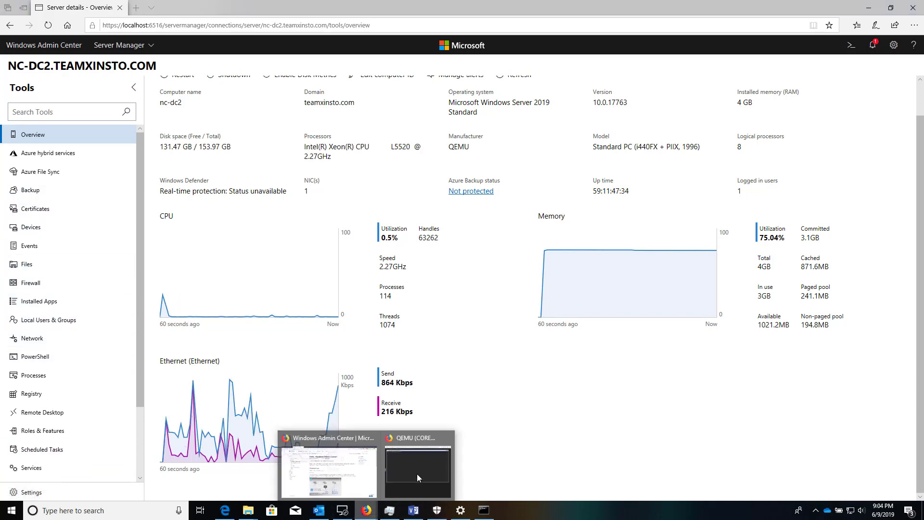
Bring the CORE-DEMO console forward and send Ctrl+Alt+Del using the noVNC extra keys.
{"action": "left_click", "coordinate": [416, 473]}
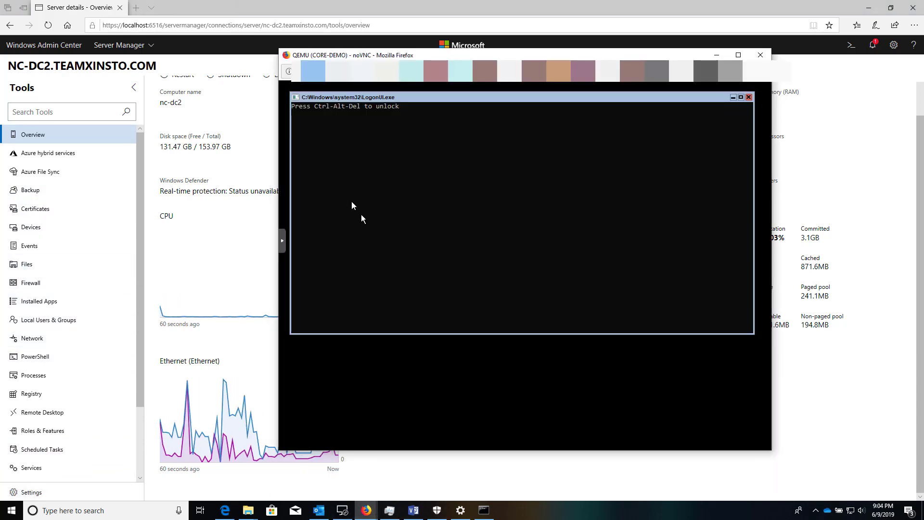
{"action": "left_click", "coordinate": [283, 243]}
{"action": "left_click", "coordinate": [289, 240]}
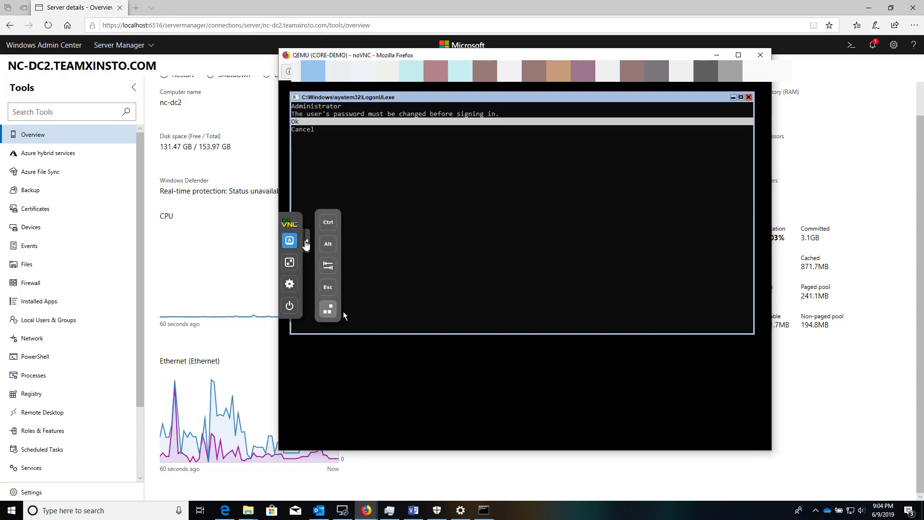
{"action": "left_click", "coordinate": [392, 199]}
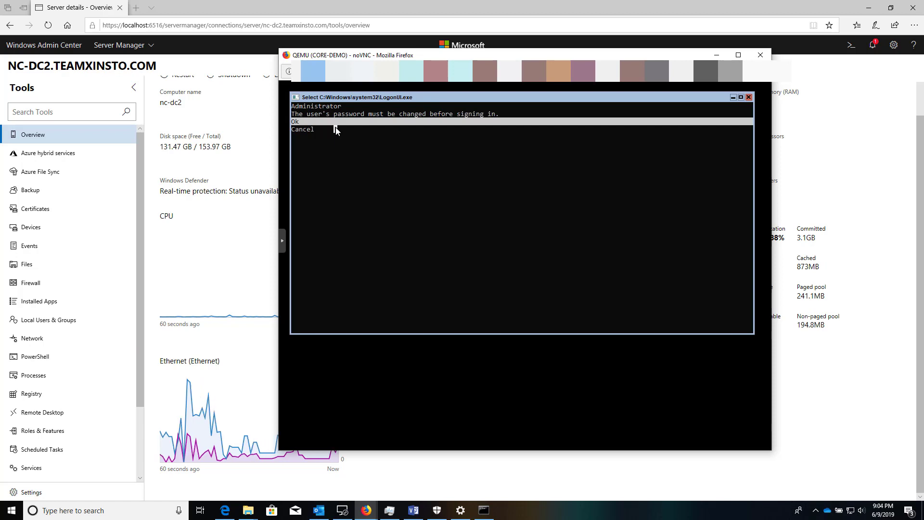
{"action": "key", "text": "Escape"}
Change the Administrator password by entering and confirming a new one, then sign in.
{"action": "key", "text": "Return"}
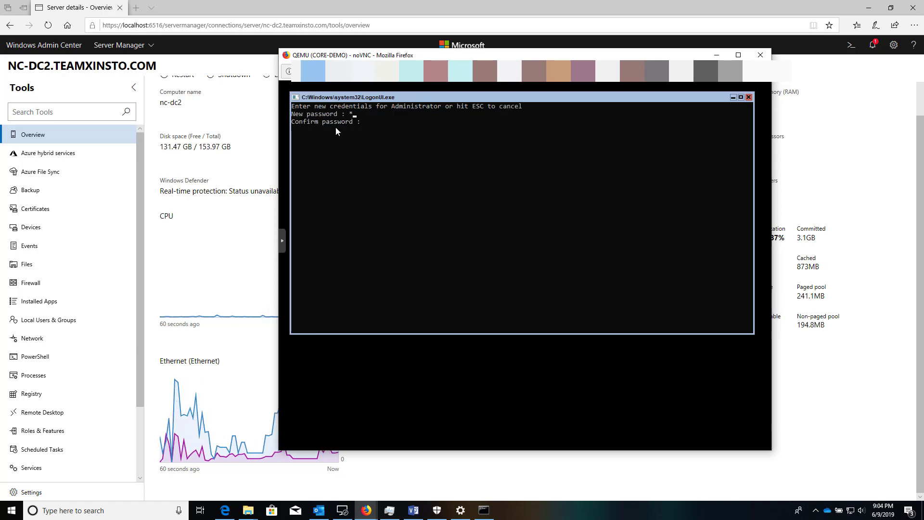
{"action": "type", "text": "*********"}
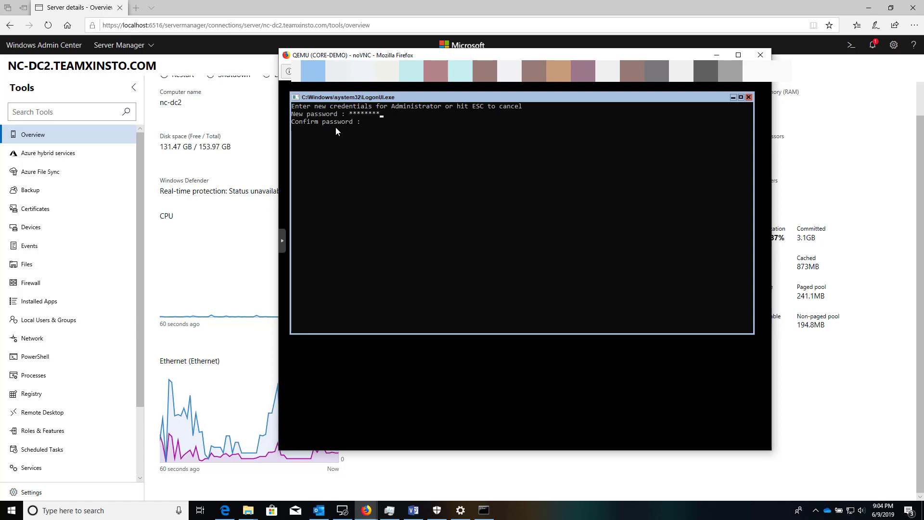
{"action": "key", "text": "Return"}
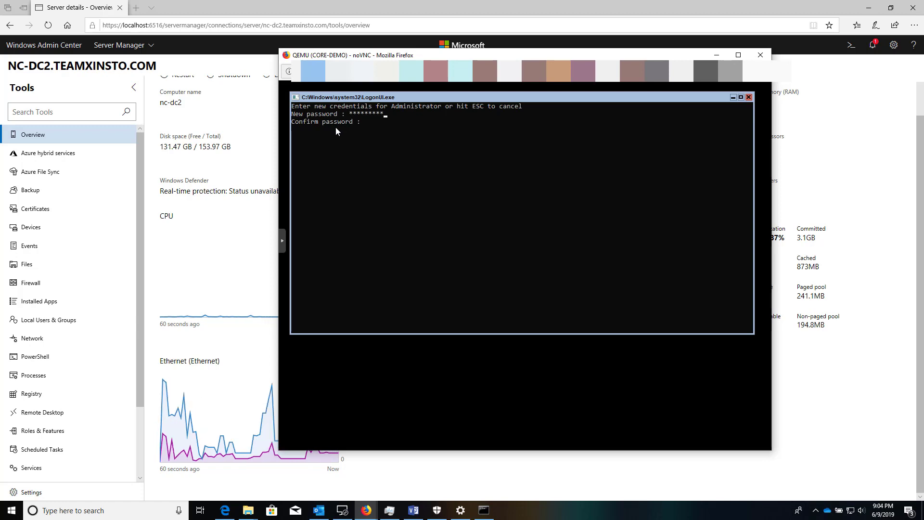
{"action": "type", "text": "*********"}
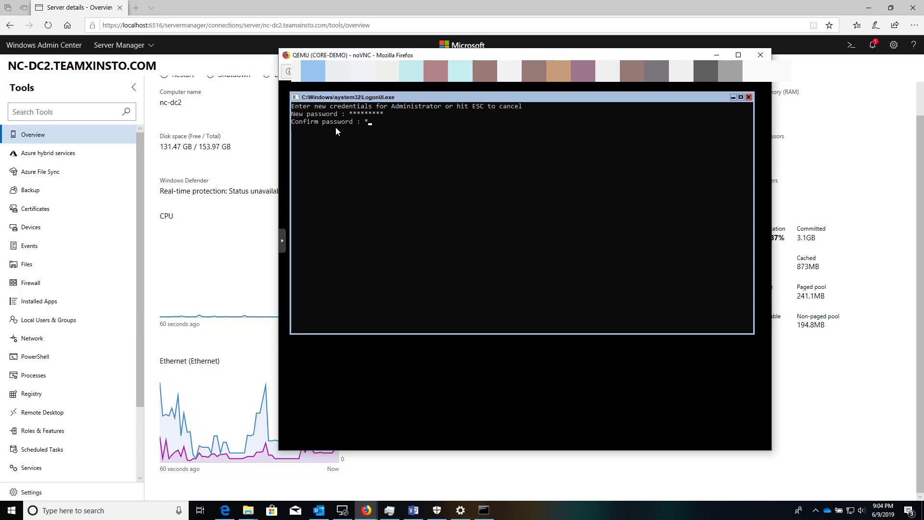
{"action": "key", "text": "Return"}
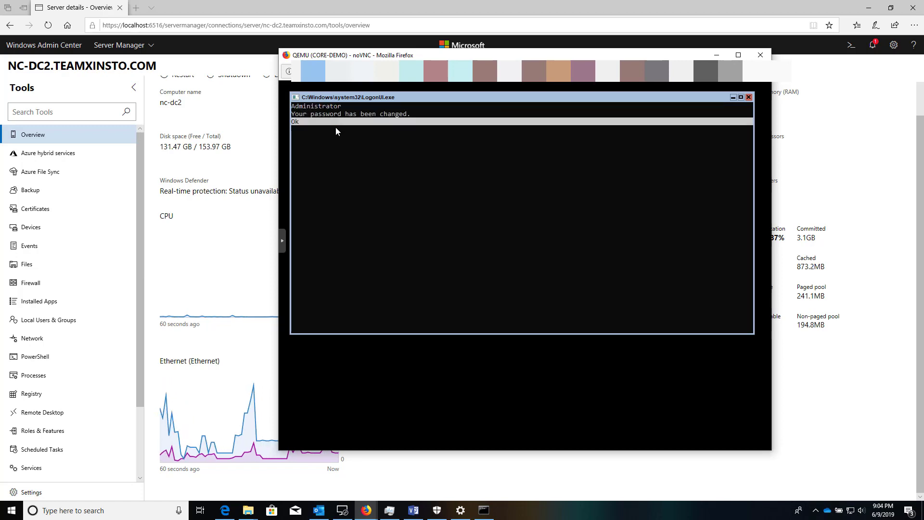
{"action": "key", "text": "Return"}
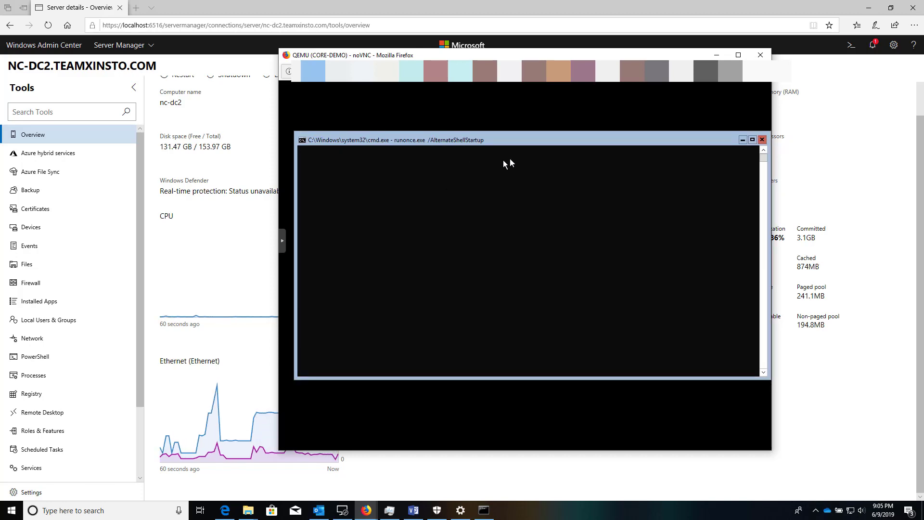
Run ipconfig on CORE-DEMO to find IPv4 10.200.1.30, then move the console window aside.
{"action": "left_click_drag", "start_coordinate": [505, 143], "coordinate": [492, 138]}
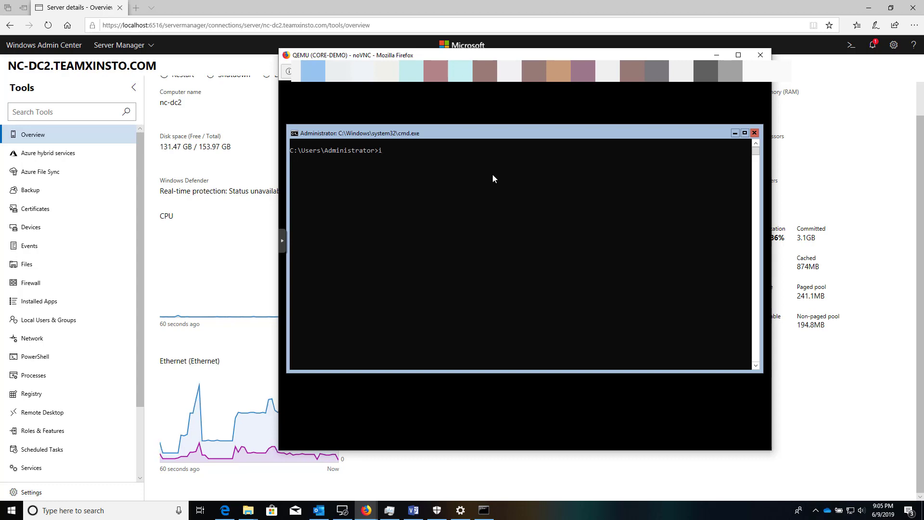
{"action": "type", "text": "ipconfig"}
{"action": "key", "text": "Return"}
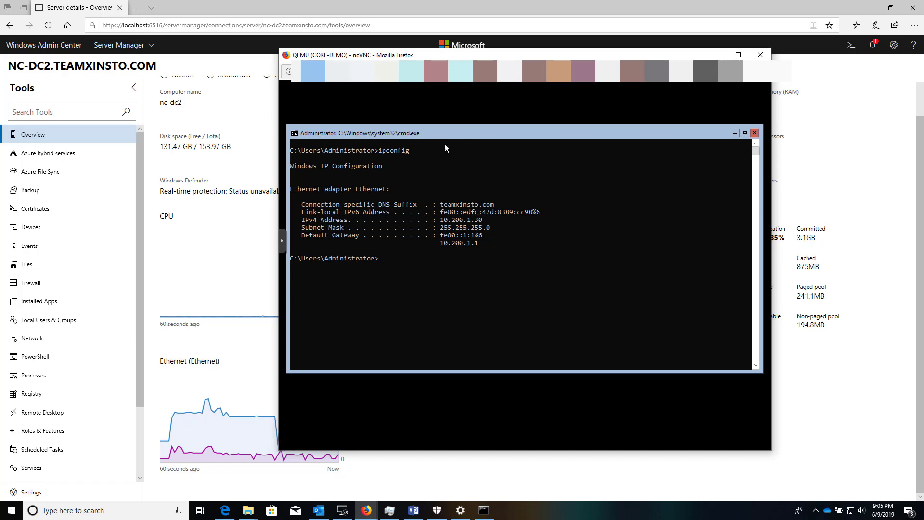
{"action": "left_click_drag", "start_coordinate": [480, 54], "coordinate": [923, 89]}
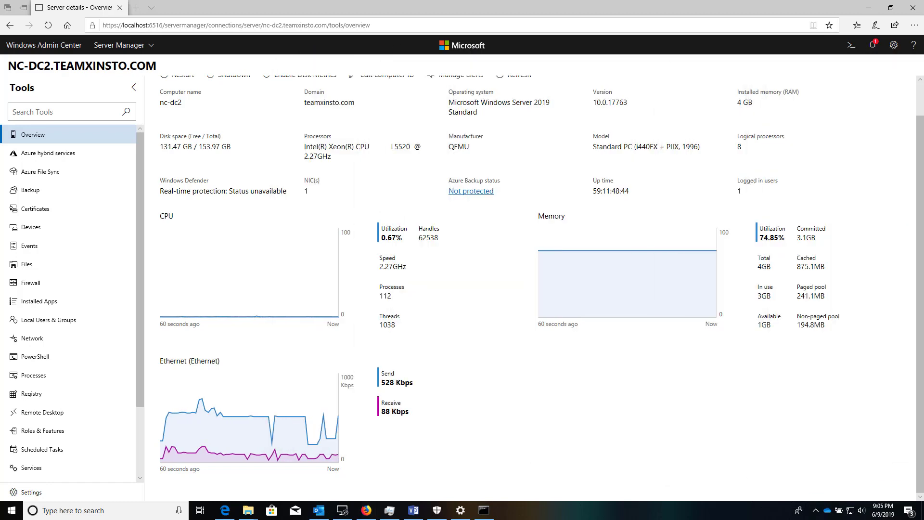
Add a server connection for 10.200.1.30, which appears as core.teamxinsto.com.
{"action": "left_click", "coordinate": [43, 45]}
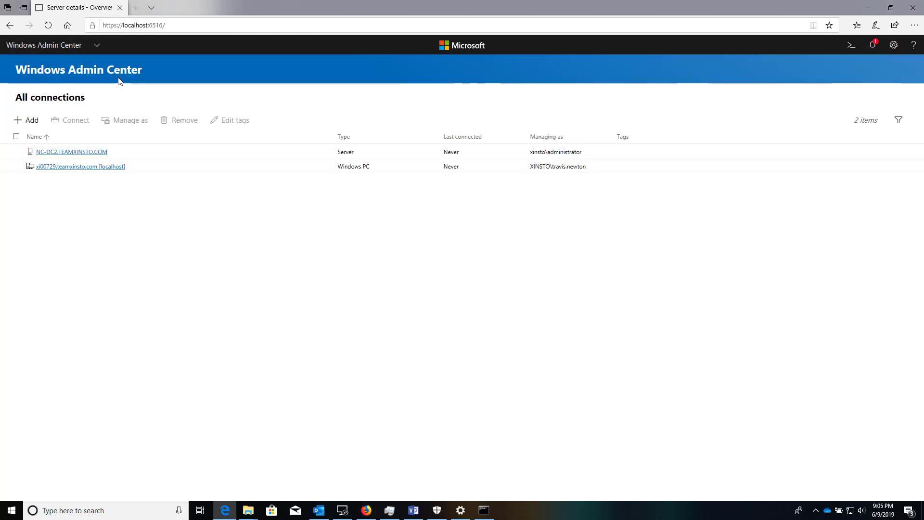
{"action": "left_click", "coordinate": [37, 125]}
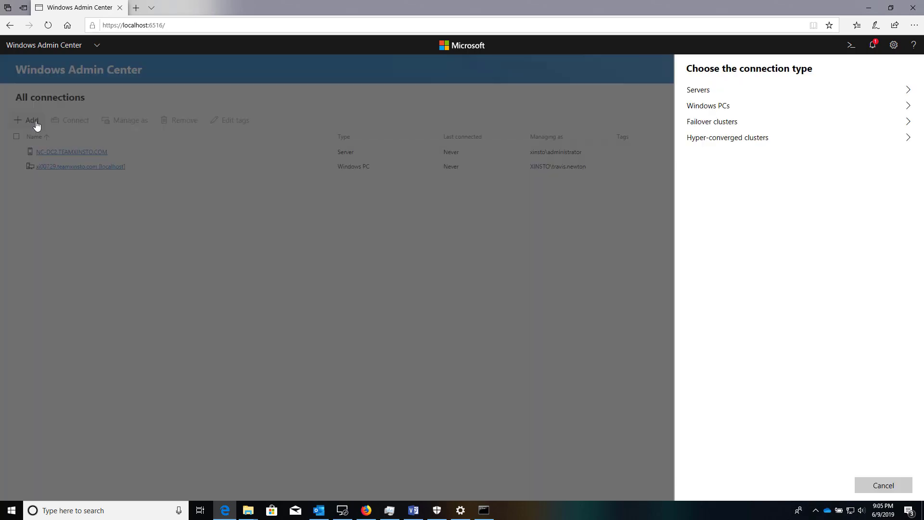
{"action": "left_click", "coordinate": [715, 97]}
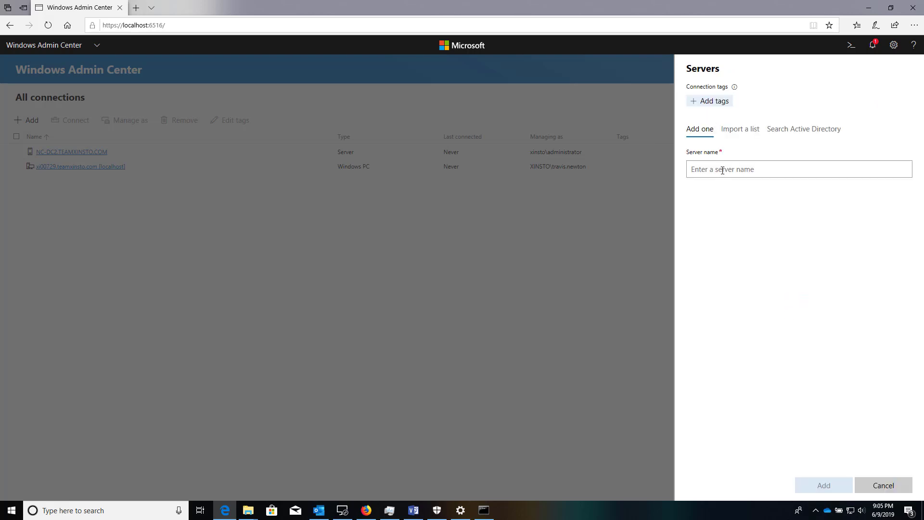
{"action": "type", "text": "10.200.1.30"}
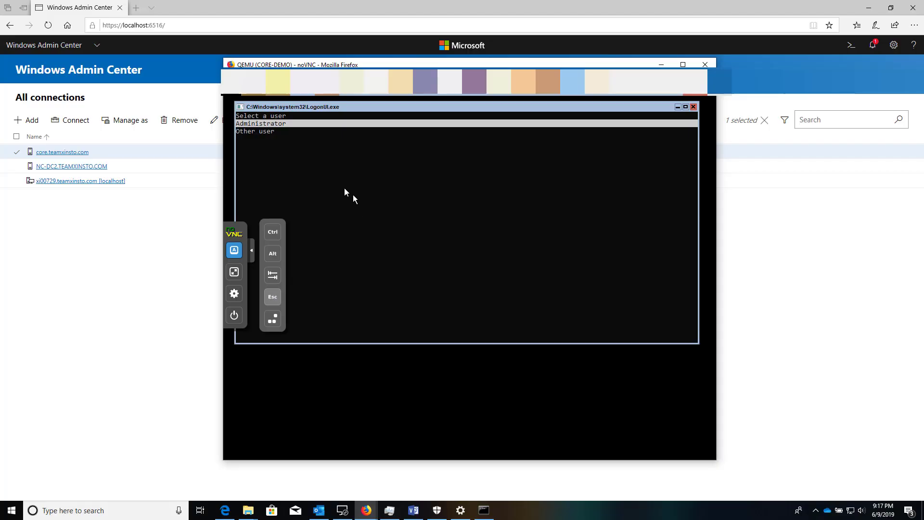
Sign in to CORE-DEMO as another user with the XINSTO domain administrator account, then move the console aside.
{"action": "left_click", "coordinate": [345, 189]}
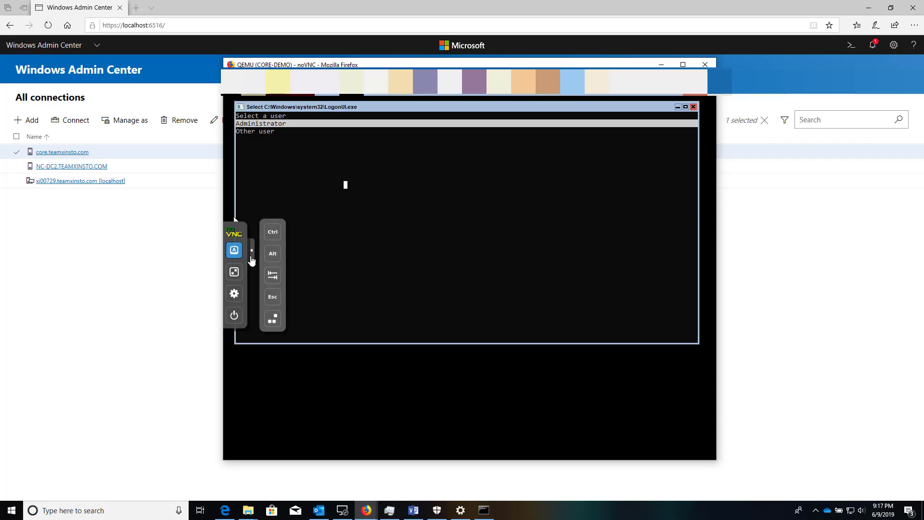
{"action": "key", "text": "Down"}
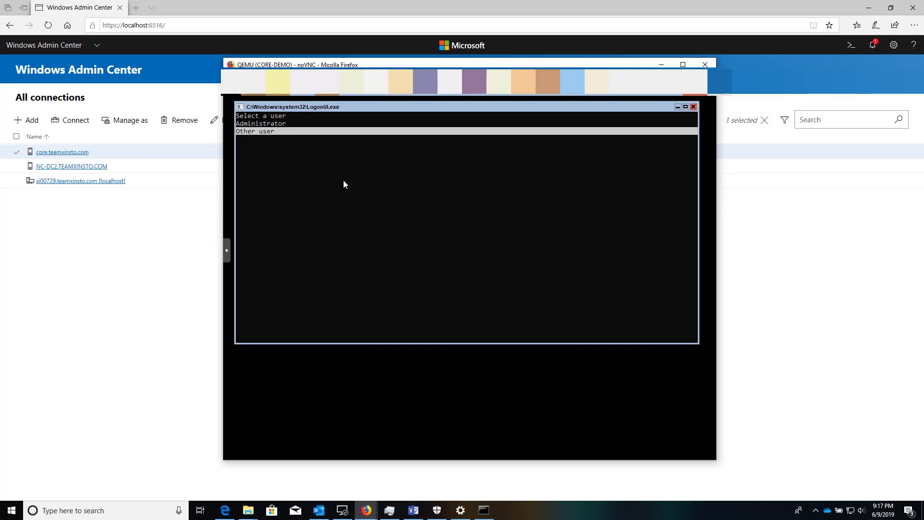
{"action": "key", "text": "Return"}
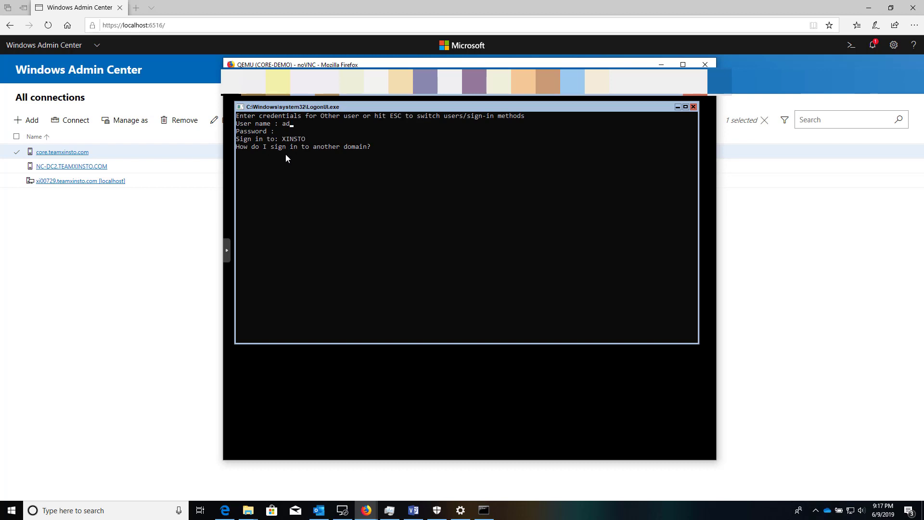
{"action": "type", "text": "administrator"}
{"action": "type", "text": "@xinsto"}
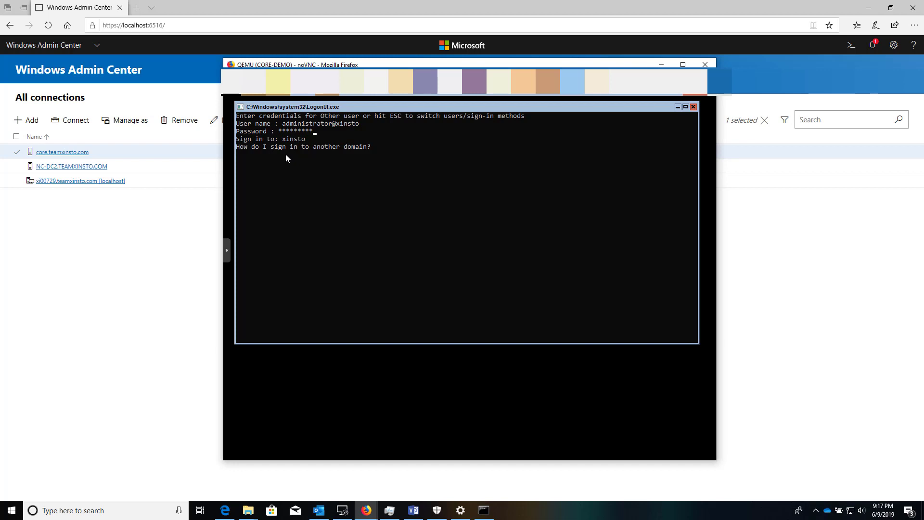
{"action": "key", "text": "Return"}
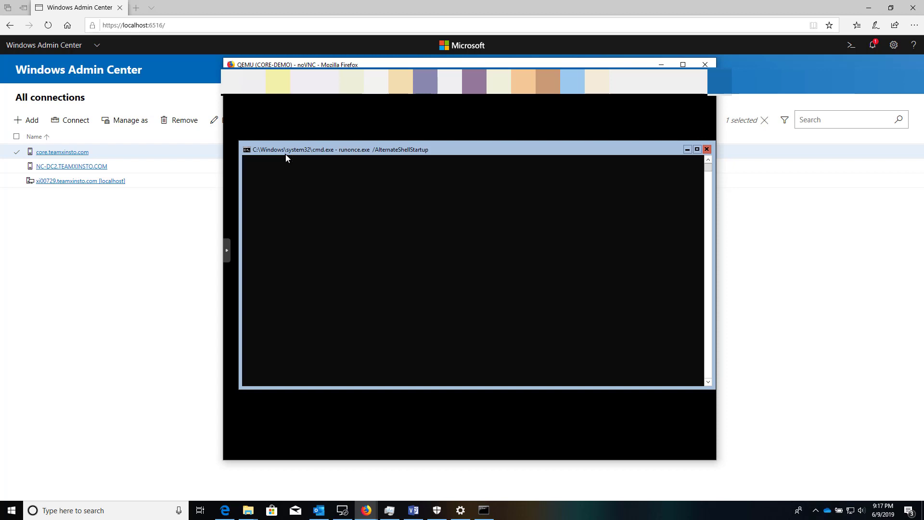
{"action": "left_click_drag", "start_coordinate": [311, 64], "coordinate": [923, 88]}
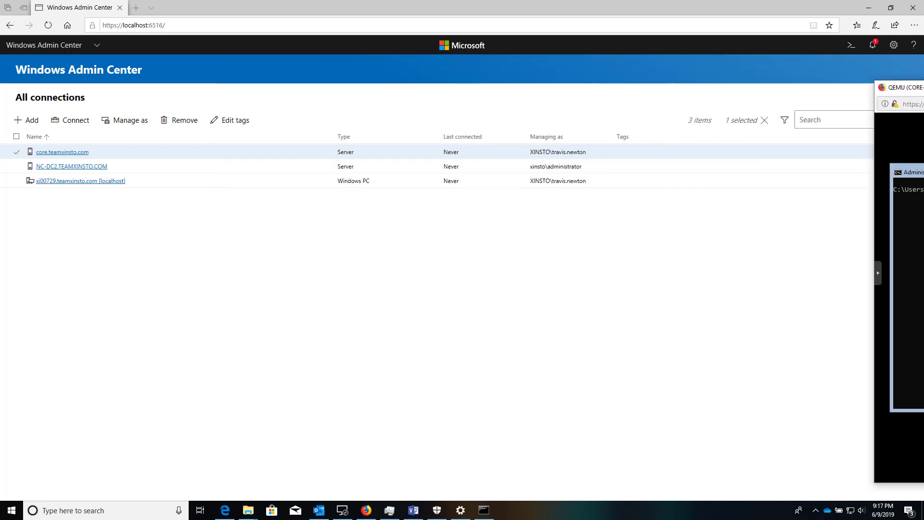
Connect to core.teamxinsto.com with the xinsto\administrator account, declining to save the password.
{"action": "key", "text": "alt+Tab"}
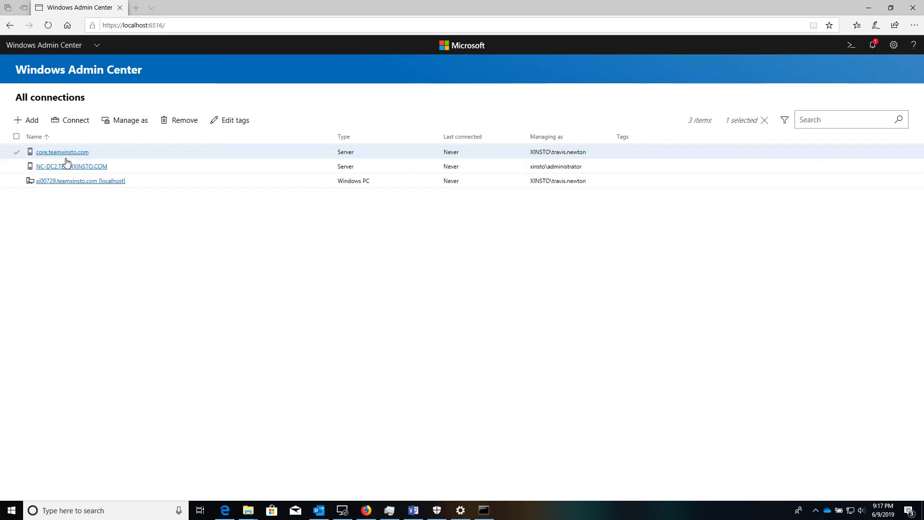
{"action": "left_click", "coordinate": [63, 152]}
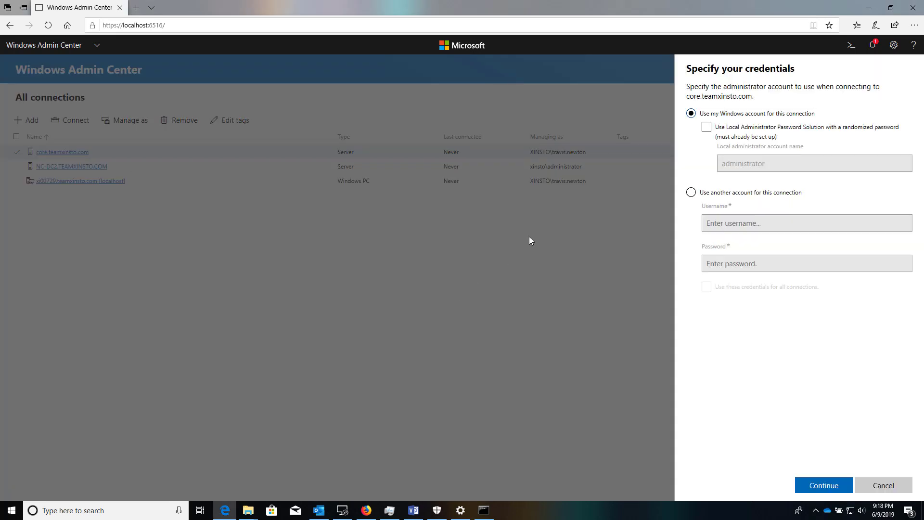
{"action": "left_click", "coordinate": [691, 194]}
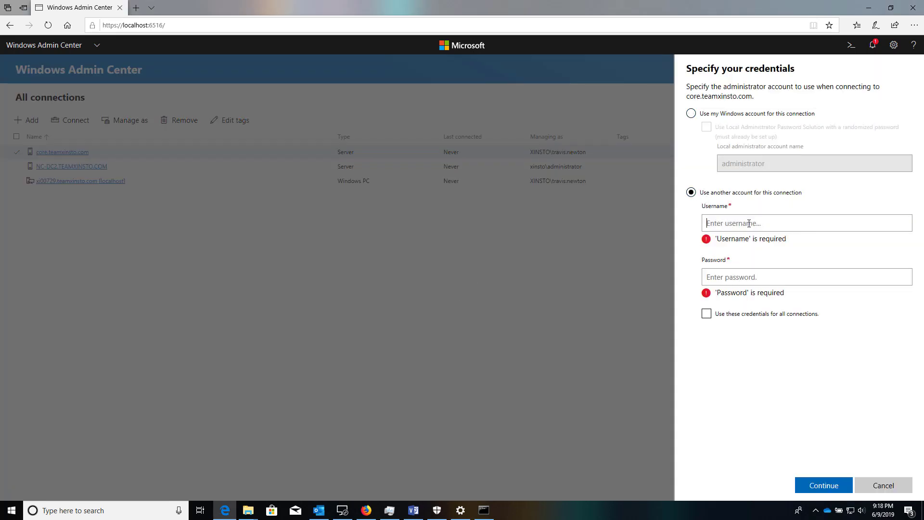
{"action": "left_click", "coordinate": [749, 223]}
{"action": "type", "text": "xi"}
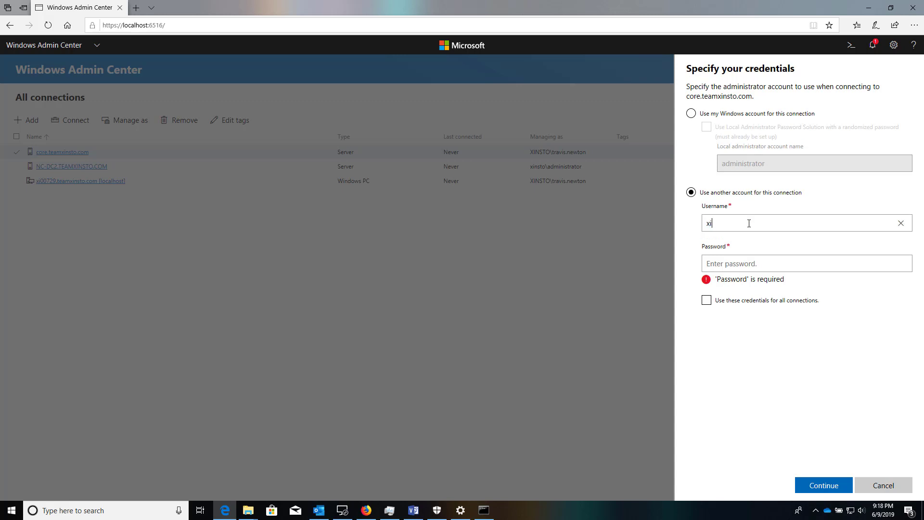
{"action": "type", "text": "nsto\\administrator"}
{"action": "key", "text": "Tab"}
{"action": "type", "text": "P"}
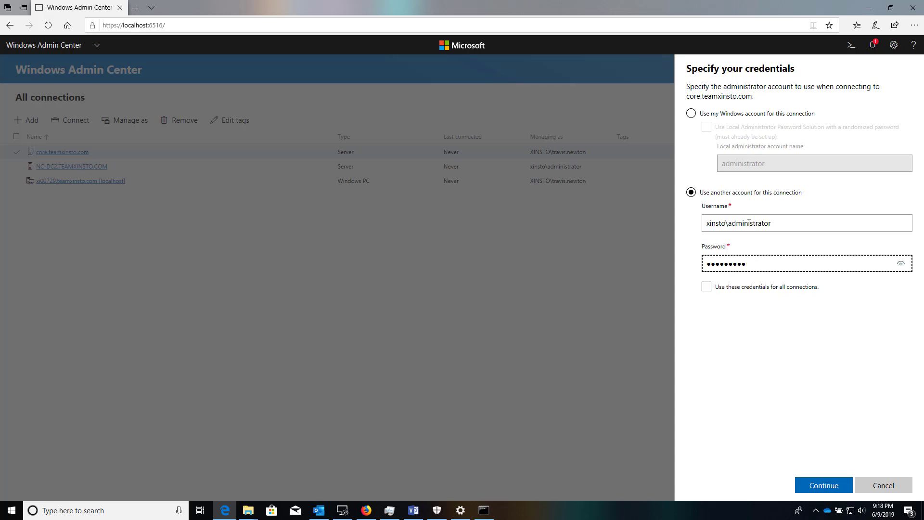
{"action": "left_click", "coordinate": [818, 486]}
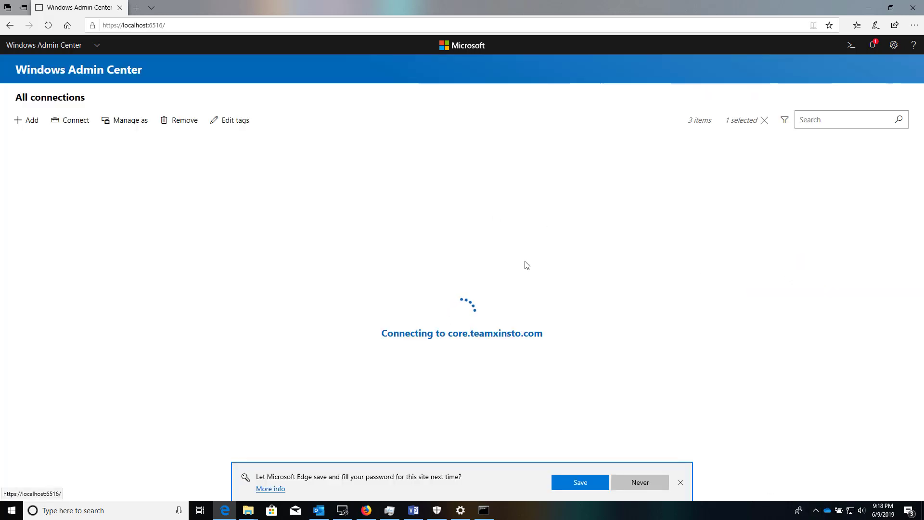
{"action": "left_click", "coordinate": [679, 482]}
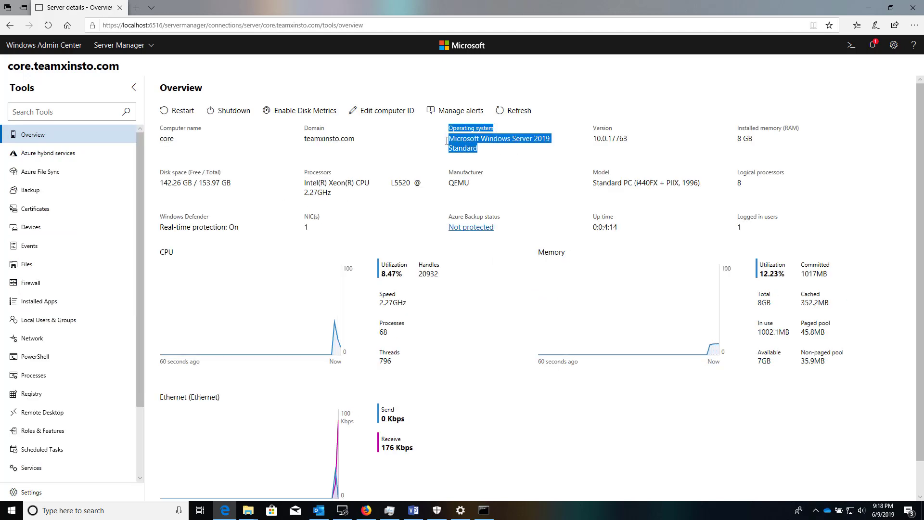
{"action": "triple_click", "coordinate": [479, 150]}
{"action": "left_click", "coordinate": [493, 167]}
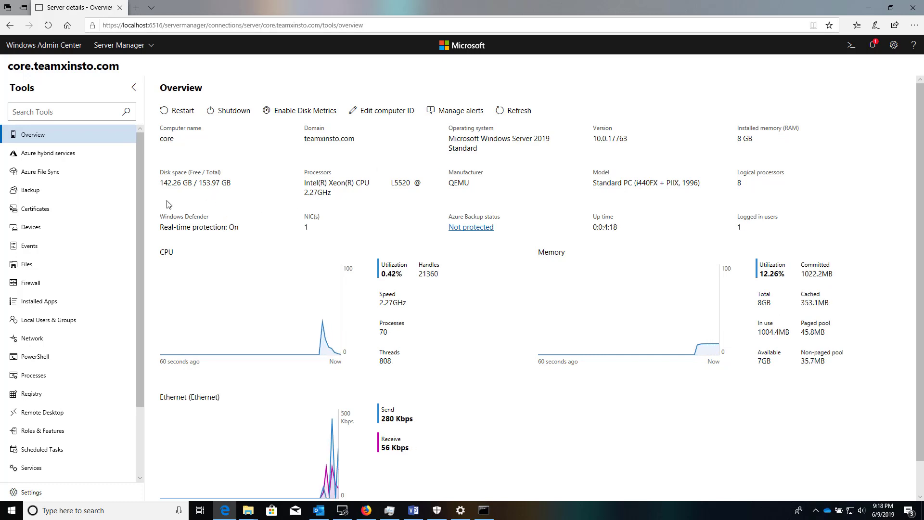
{"action": "scroll", "coordinate": [93, 351], "scroll_direction": "down", "scroll_amount": 2}
{"action": "scroll", "coordinate": [93, 351], "scroll_direction": "up", "scroll_amount": 2}
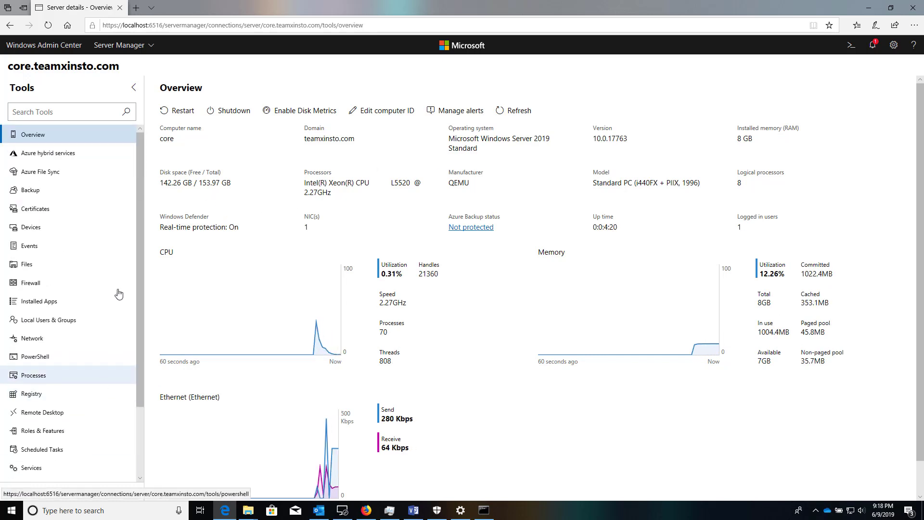
{"action": "scroll", "coordinate": [125, 365], "scroll_direction": "down", "scroll_amount": 2}
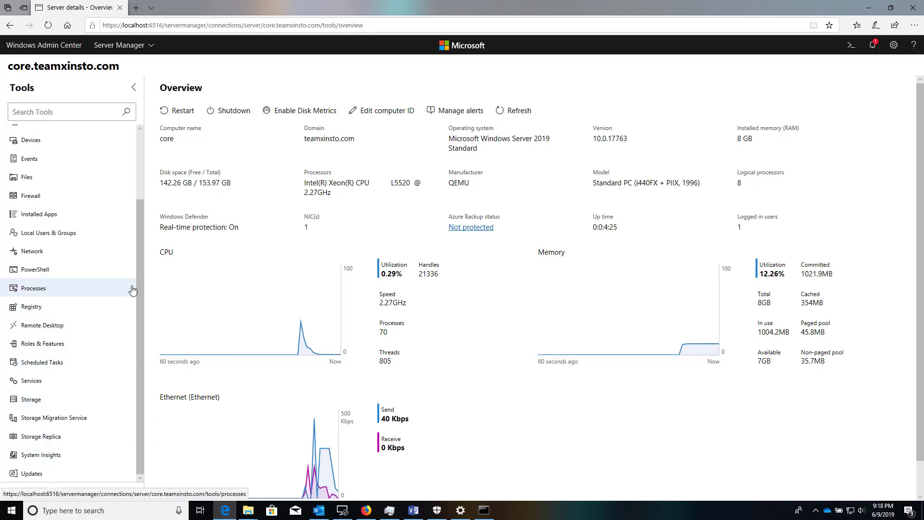
{"action": "scroll", "coordinate": [132, 289], "scroll_direction": "up", "scroll_amount": 2}
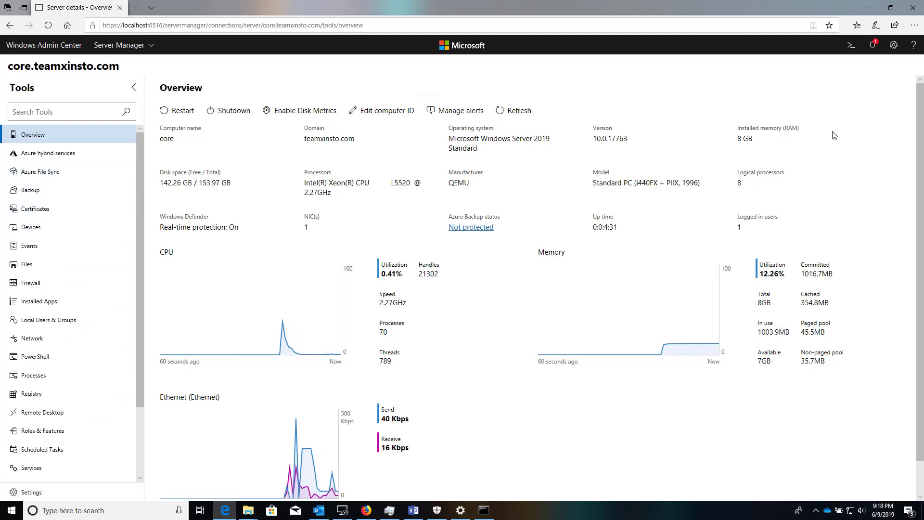
{"action": "key", "text": "alt+Tab"}
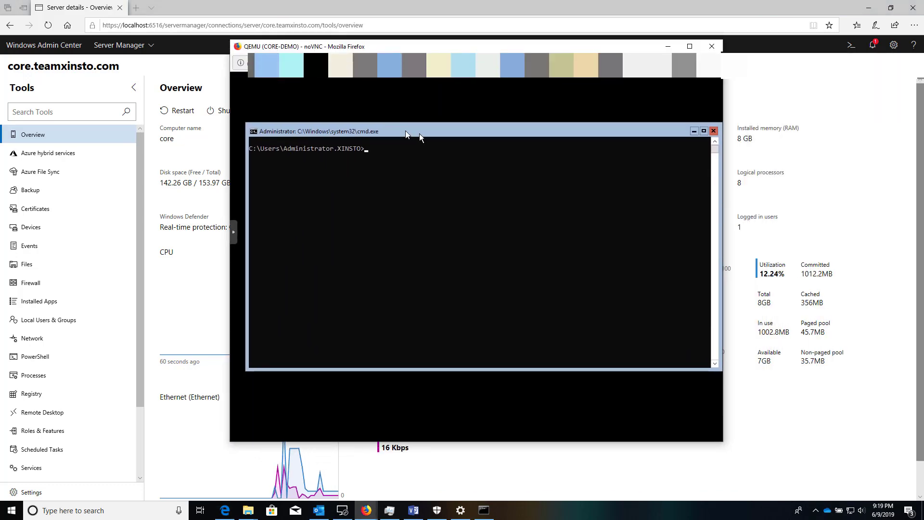
{"action": "left_click_drag", "start_coordinate": [419, 133], "coordinate": [403, 128]}
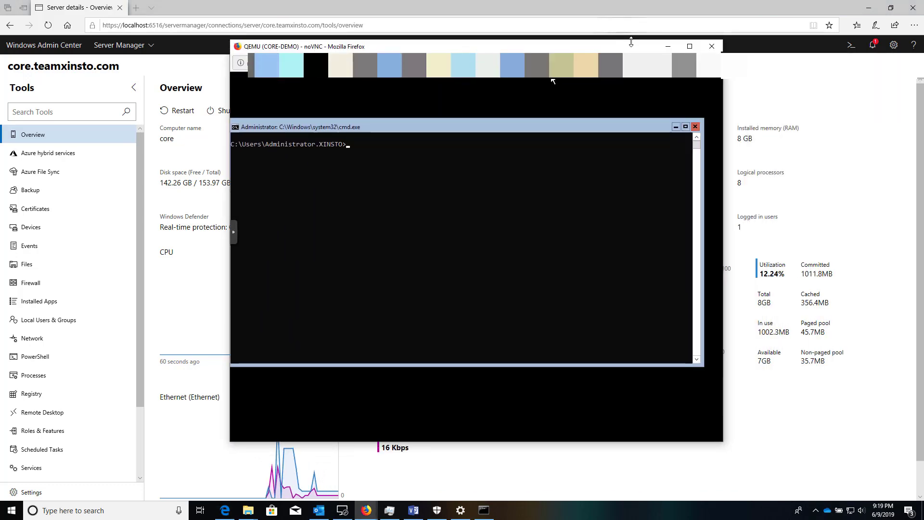
{"action": "left_click", "coordinate": [668, 46]}
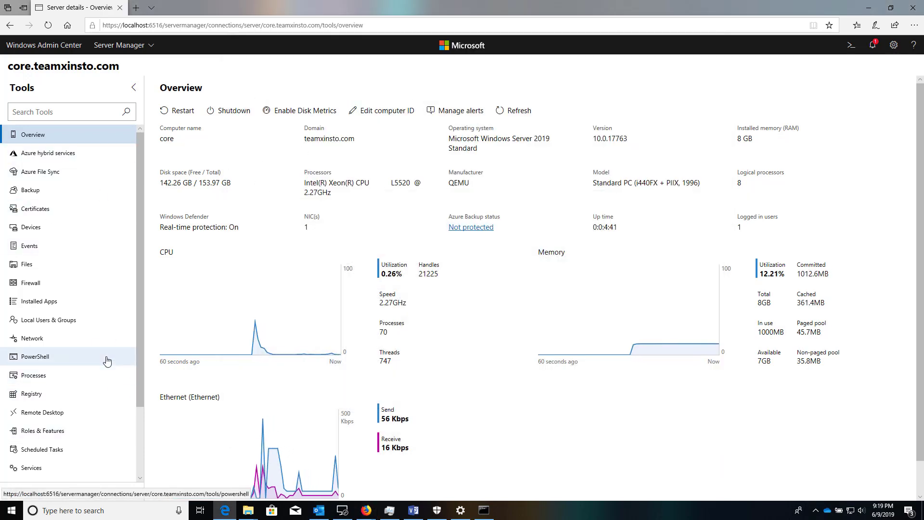
Select the 142.26 GB / 153.97 GB disk space figure, then open the Files tool for core.teamxinsto.com.
{"action": "left_click_drag", "start_coordinate": [164, 183], "coordinate": [231, 187]}
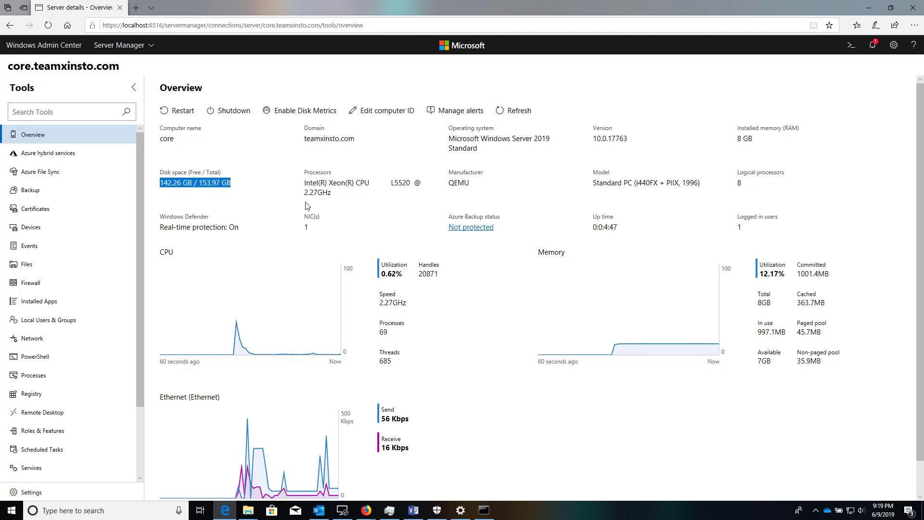
{"action": "scroll", "coordinate": [404, 278], "scroll_direction": "down", "scroll_amount": 1}
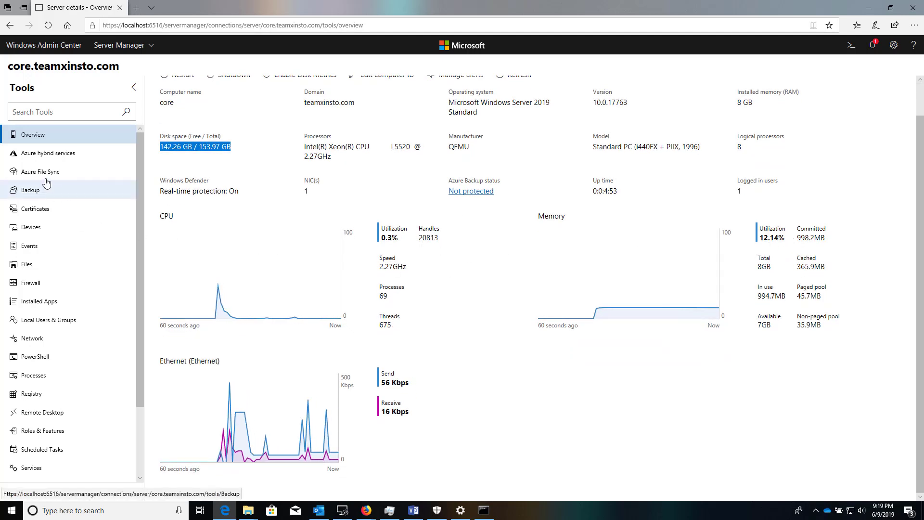
{"action": "left_click", "coordinate": [44, 266]}
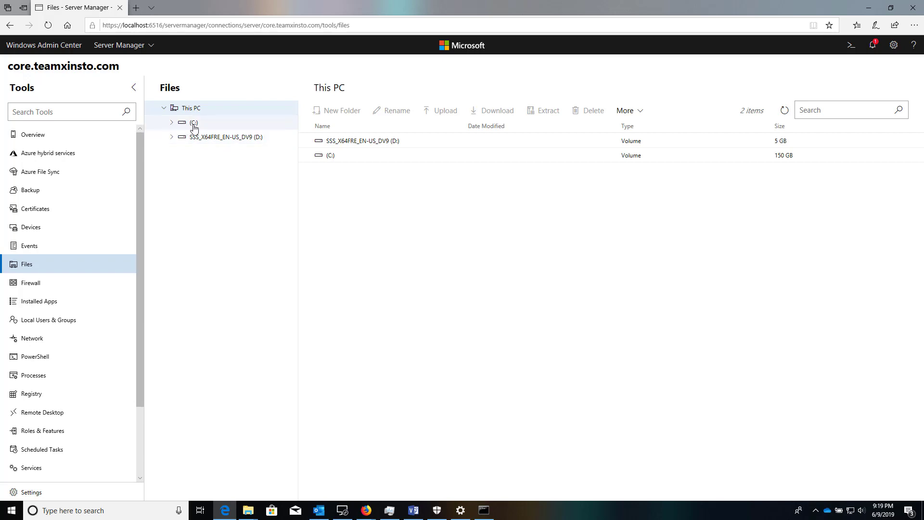
Browse the folder tree through (C:), Users and Administrator.XINSTO down to the Documents folder.
{"action": "left_click", "coordinate": [172, 123]}
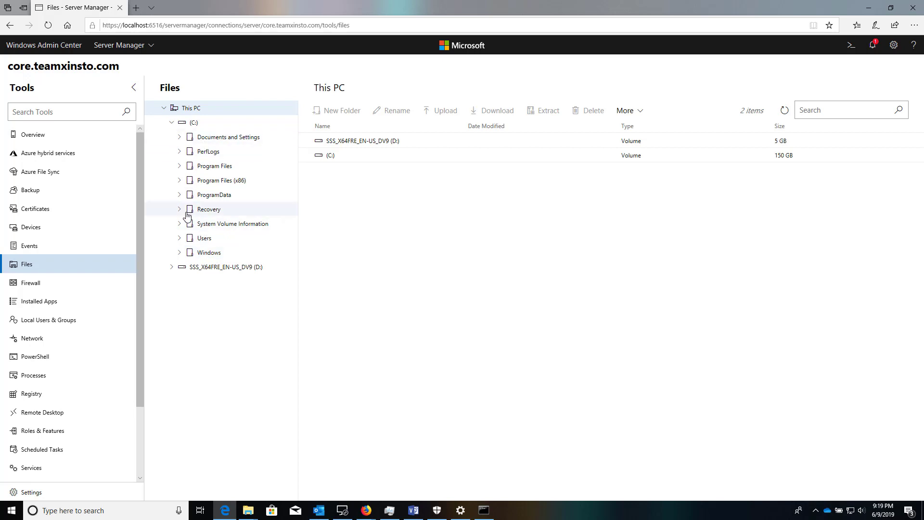
{"action": "left_click", "coordinate": [181, 137]}
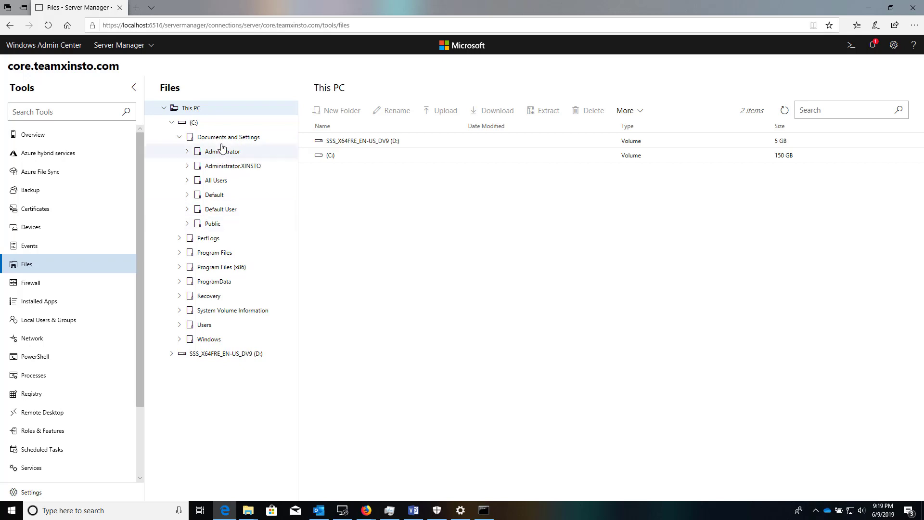
{"action": "left_click", "coordinate": [181, 325]}
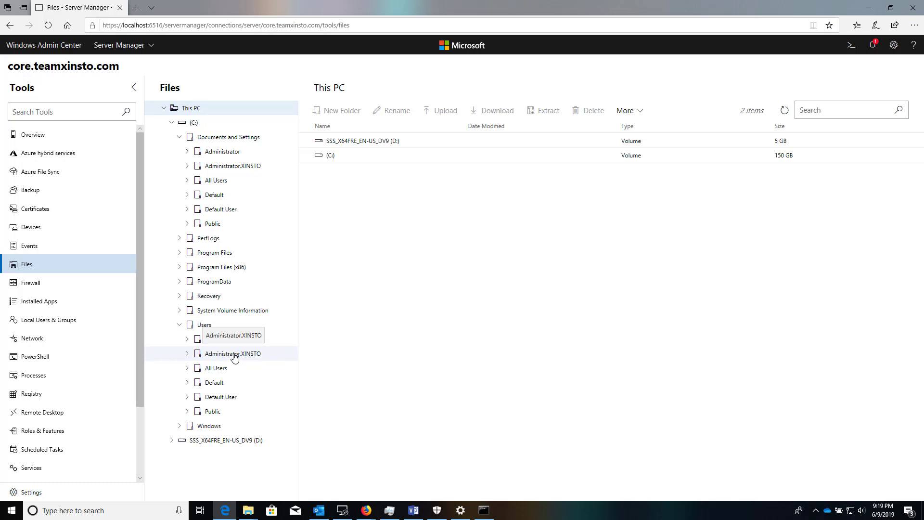
{"action": "left_click", "coordinate": [234, 356]}
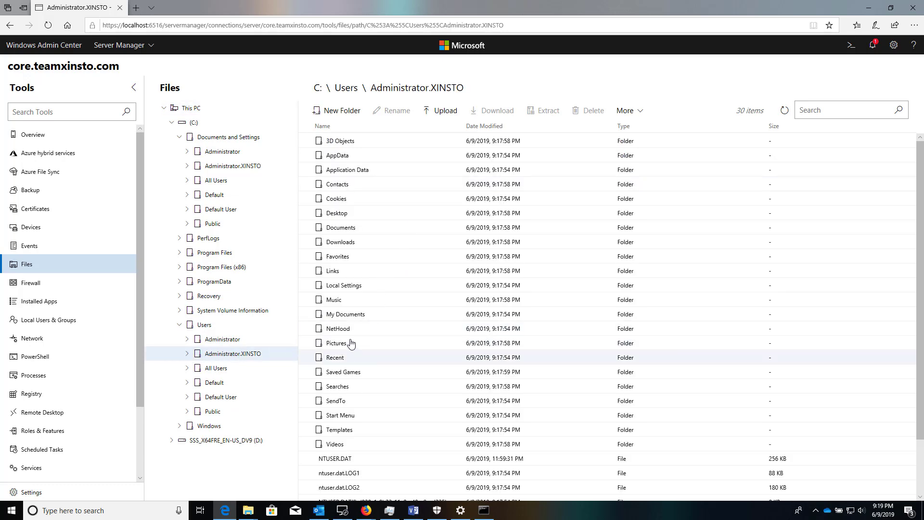
{"action": "scroll", "coordinate": [391, 385], "scroll_direction": "down", "scroll_amount": 2}
{"action": "scroll", "coordinate": [385, 346], "scroll_direction": "up", "scroll_amount": 2}
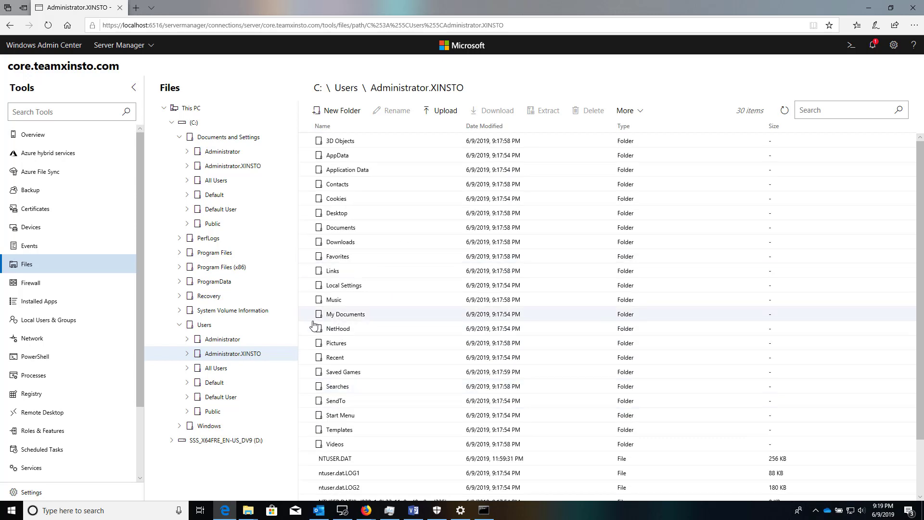
{"action": "left_click", "coordinate": [187, 353]}
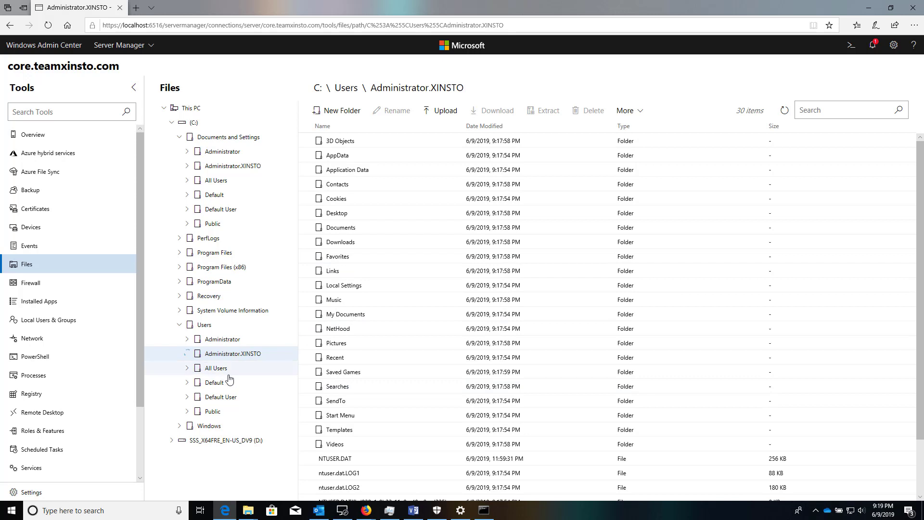
{"action": "scroll", "coordinate": [231, 394], "scroll_direction": "down", "scroll_amount": 3}
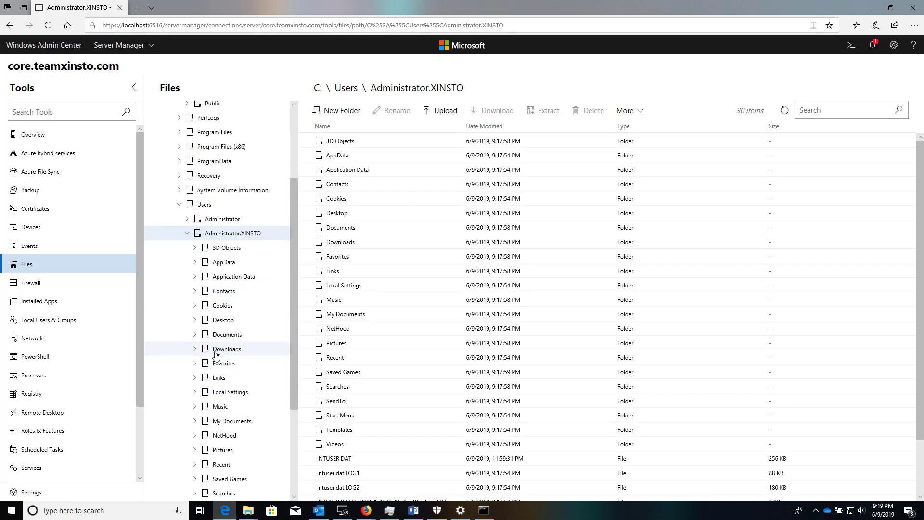
{"action": "left_click", "coordinate": [225, 335]}
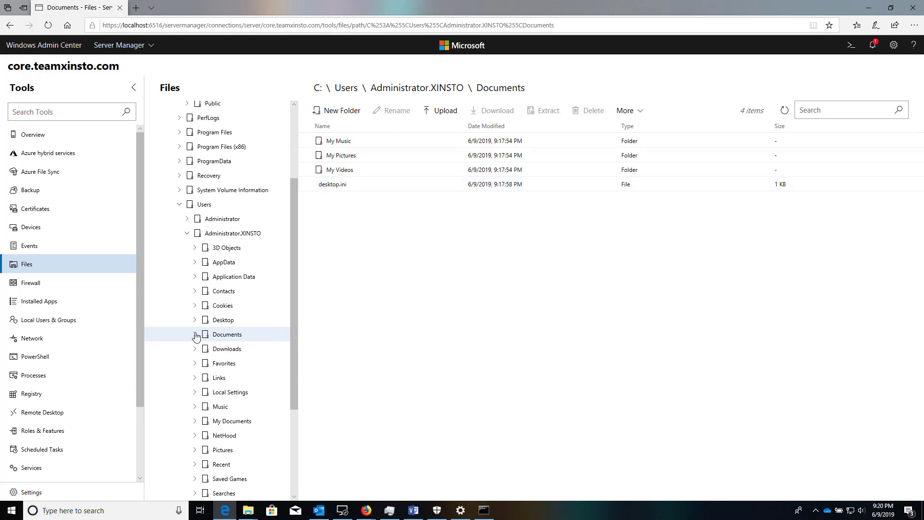
{"action": "left_click", "coordinate": [232, 339]}
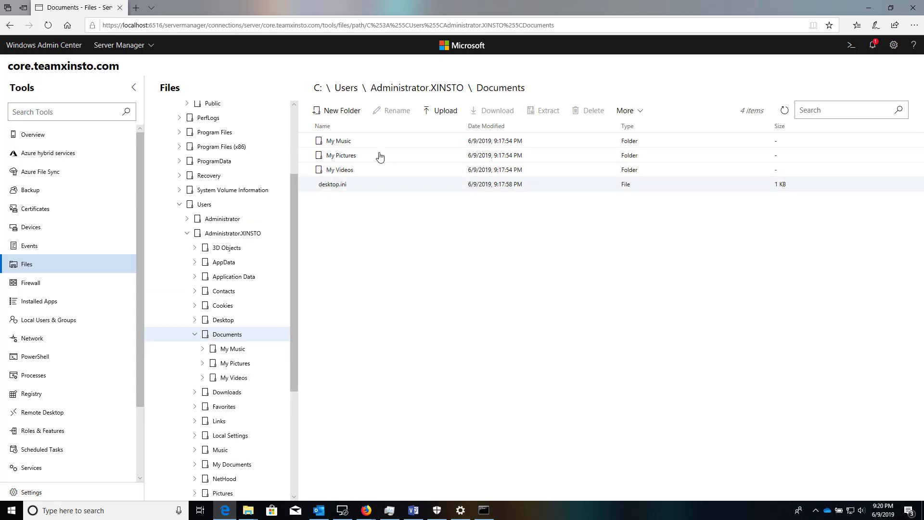
Create a new folder named 'Hello World' inside Documents.
{"action": "left_click", "coordinate": [337, 111]}
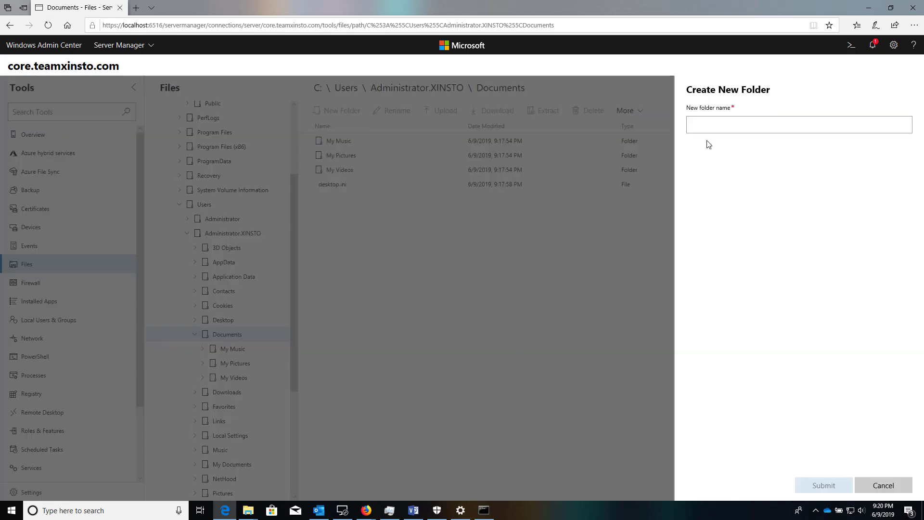
{"action": "type", "text": "Hello"}
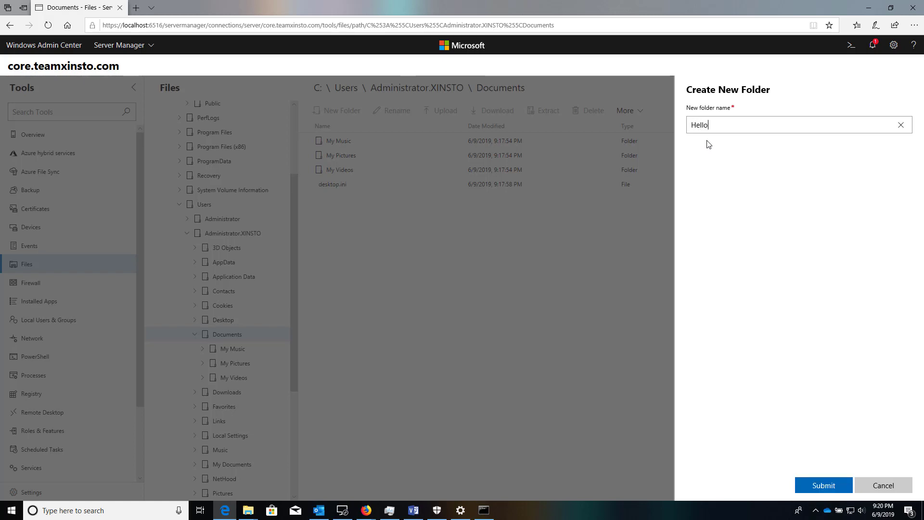
{"action": "type", "text": " World"}
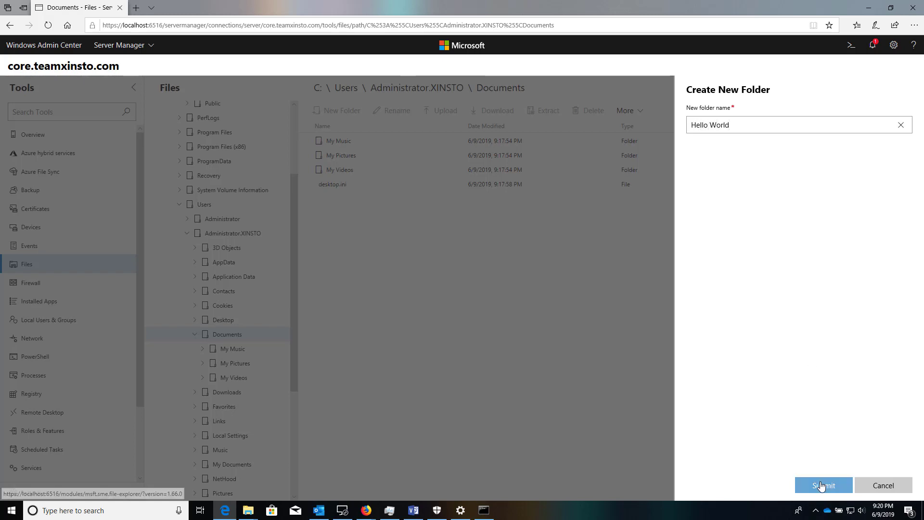
{"action": "left_click", "coordinate": [822, 485]}
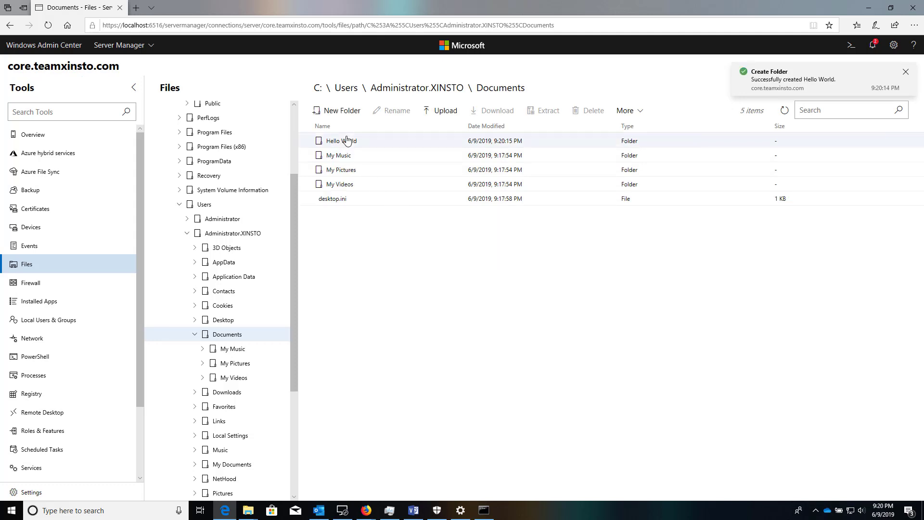
Open the empty Hello World folder and show its extra actions.
{"action": "left_click", "coordinate": [344, 141]}
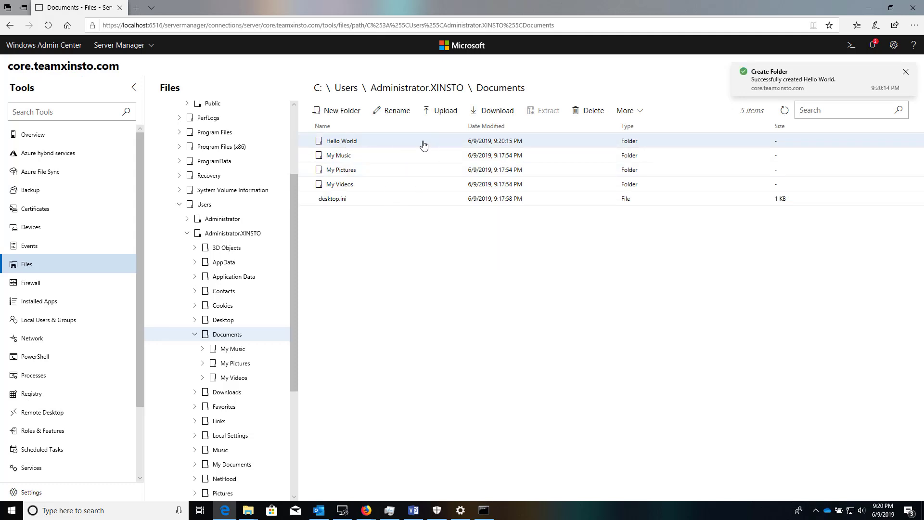
{"action": "double_click", "coordinate": [398, 144]}
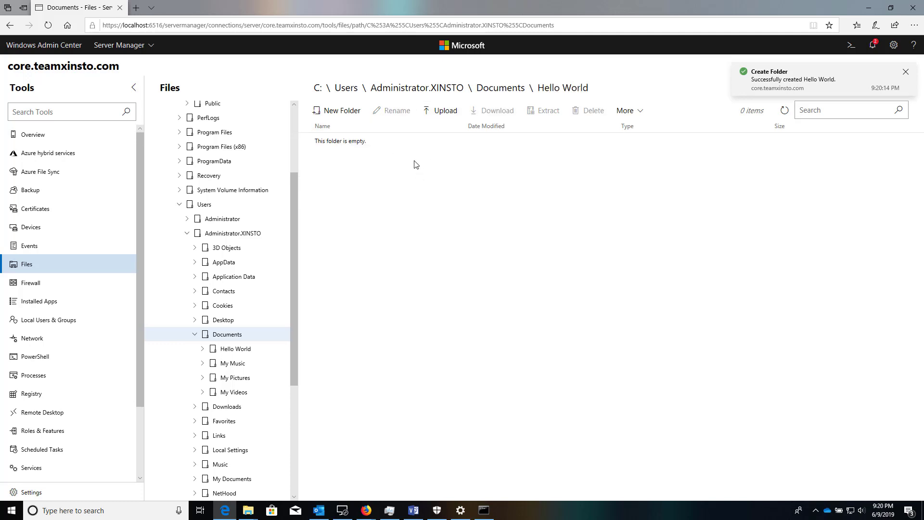
{"action": "left_click", "coordinate": [625, 113]}
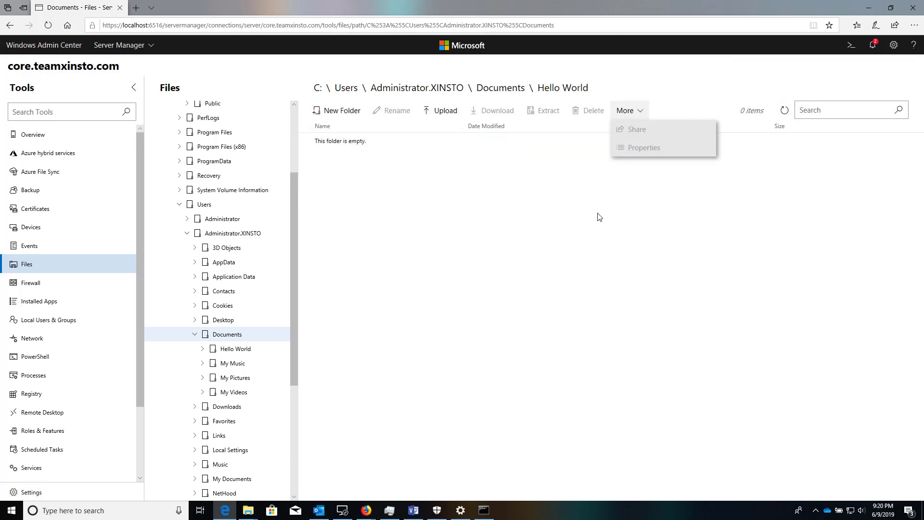
Cancel an upload into Hello World, then open the Firewall tool showing its Domain, Private and Public profiles.
{"action": "key", "text": "ctrl+a"}
{"action": "left_click", "coordinate": [440, 111]}
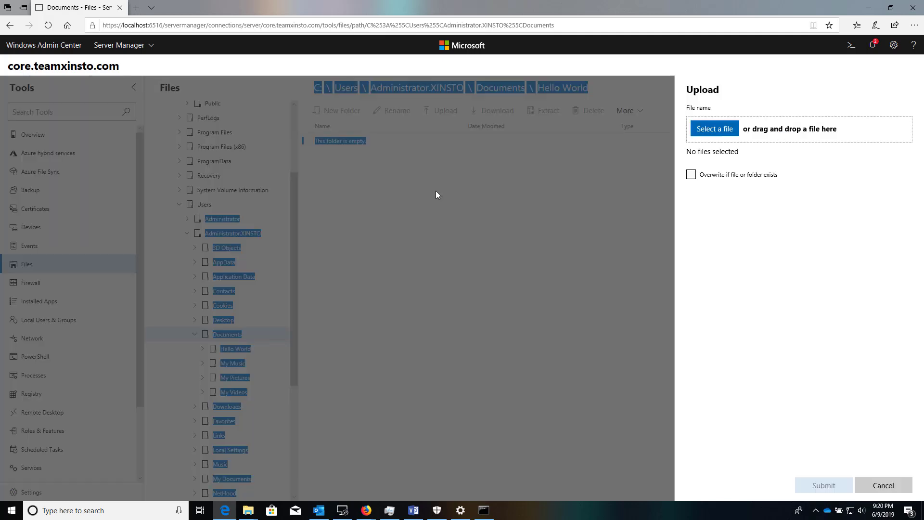
{"action": "left_click", "coordinate": [871, 487]}
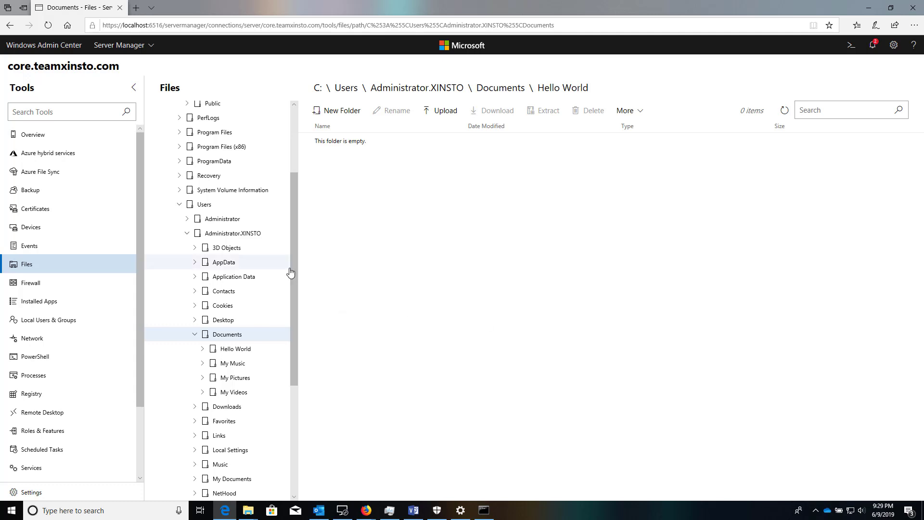
{"action": "scroll", "coordinate": [290, 270], "scroll_direction": "down", "scroll_amount": 3}
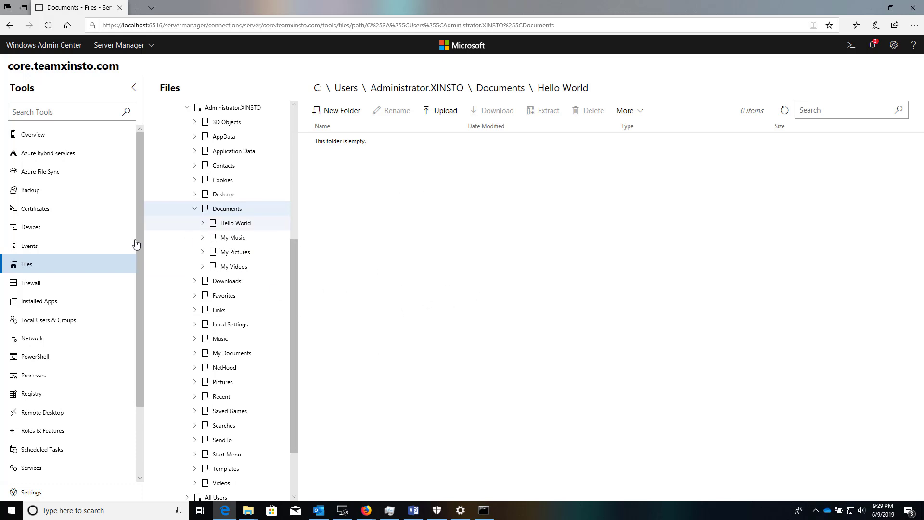
{"action": "left_click", "coordinate": [85, 289]}
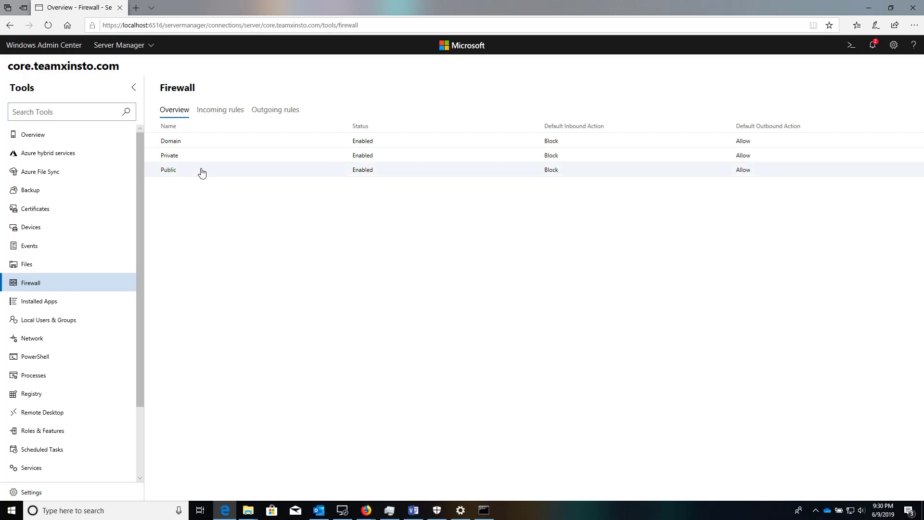
View the incoming firewall rules, then open Installed Apps, which reports no records.
{"action": "left_click", "coordinate": [227, 115]}
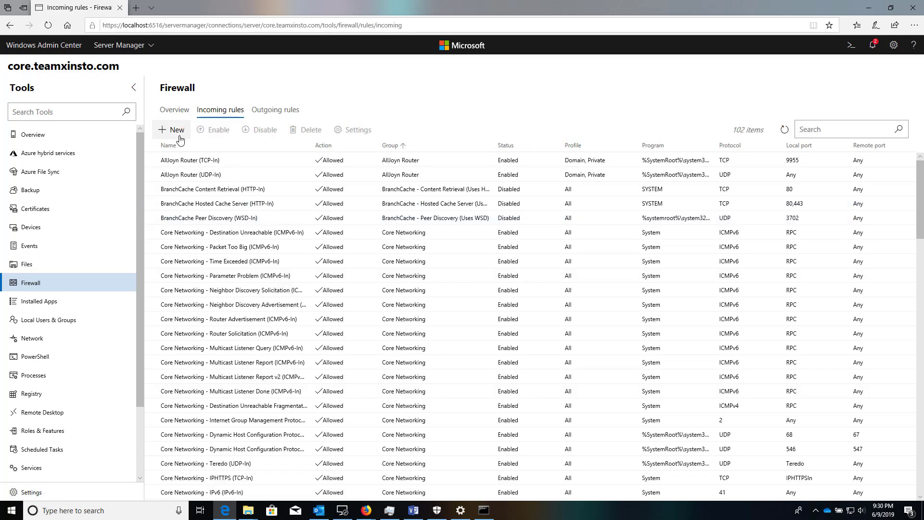
{"action": "left_click", "coordinate": [66, 302]}
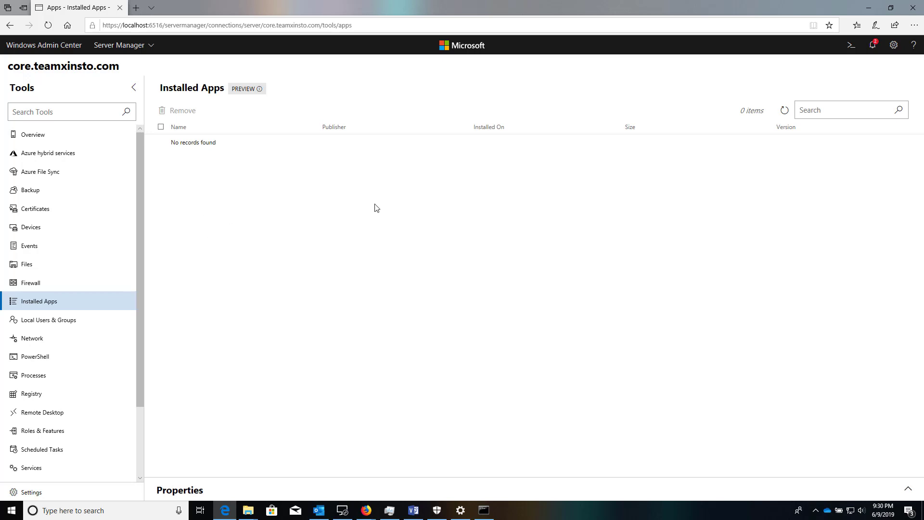
Visit Local Users & Groups, then switch to Network showing the Ethernet adapter at 10.200.1.30.
{"action": "left_click", "coordinate": [69, 321]}
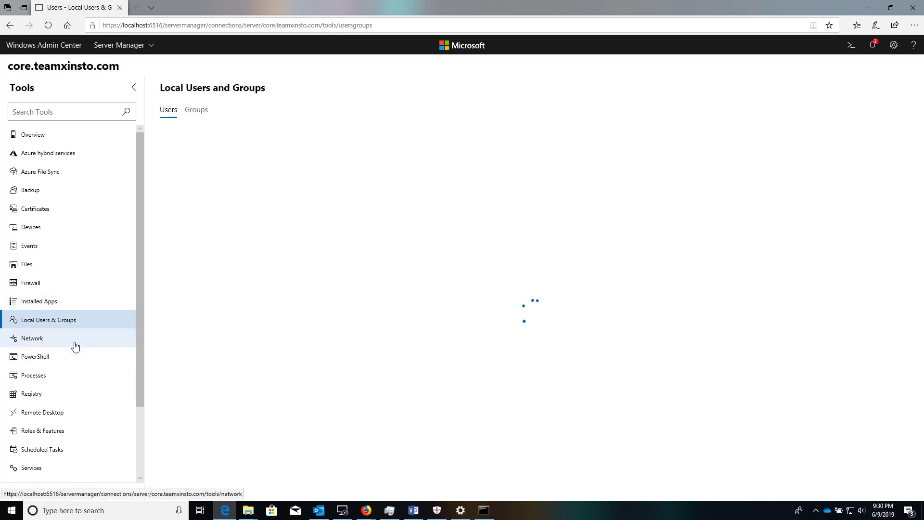
{"action": "left_click", "coordinate": [75, 345]}
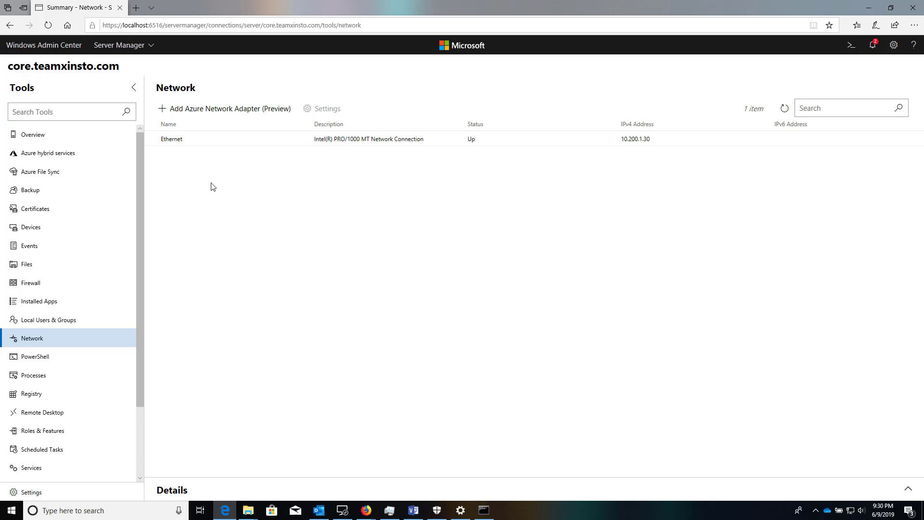
Run ipconfig in a remote PowerShell session (IPv4 10.200.1.30), then move toward Processes.
{"action": "left_click", "coordinate": [75, 356]}
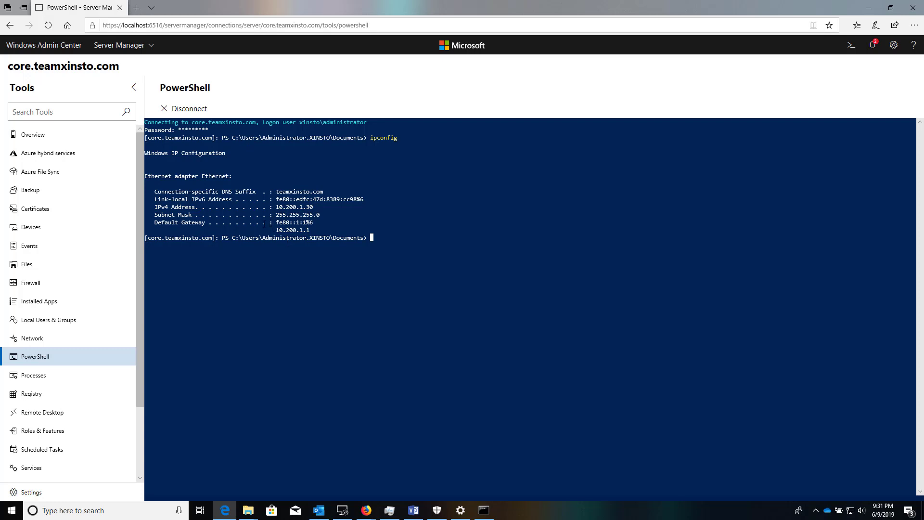
{"action": "left_click", "coordinate": [77, 378]}
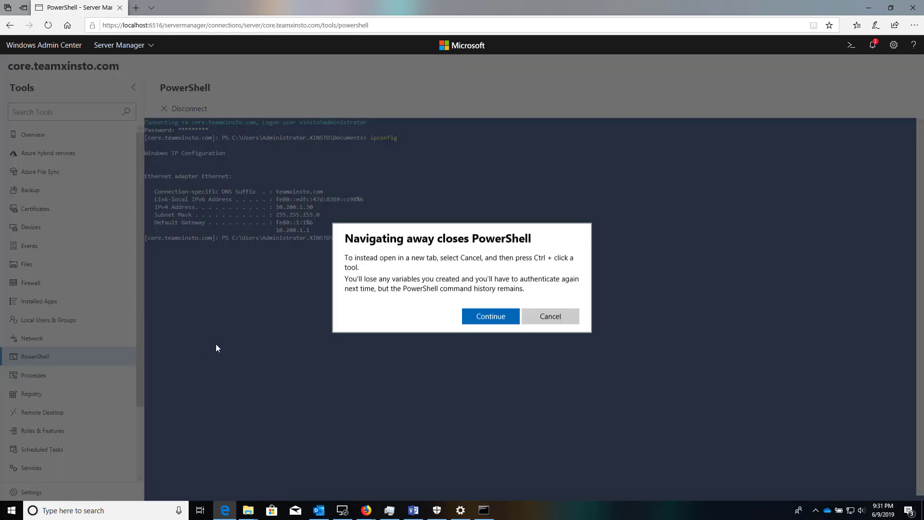
Close the PowerShell session and inspect the smss.exe and winlogon.exe processes.
{"action": "left_click", "coordinate": [487, 319]}
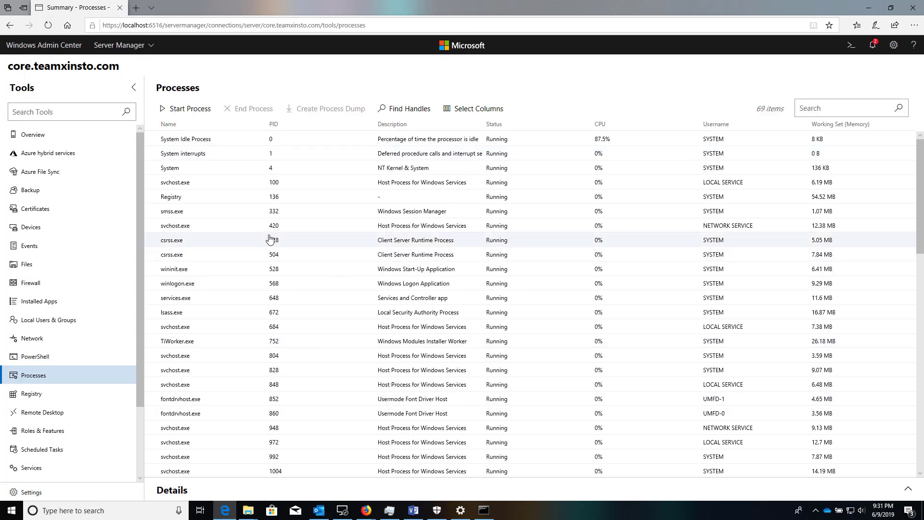
{"action": "left_click", "coordinate": [206, 211]}
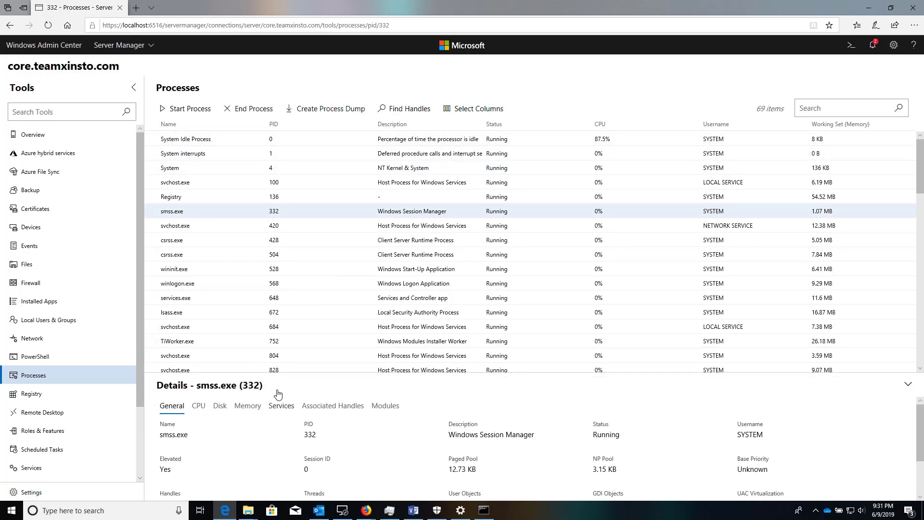
{"action": "left_click", "coordinate": [214, 284]}
Open the Registry tool listing the five HKEY root keys.
{"action": "scroll", "coordinate": [312, 217], "scroll_direction": "down", "scroll_amount": 5}
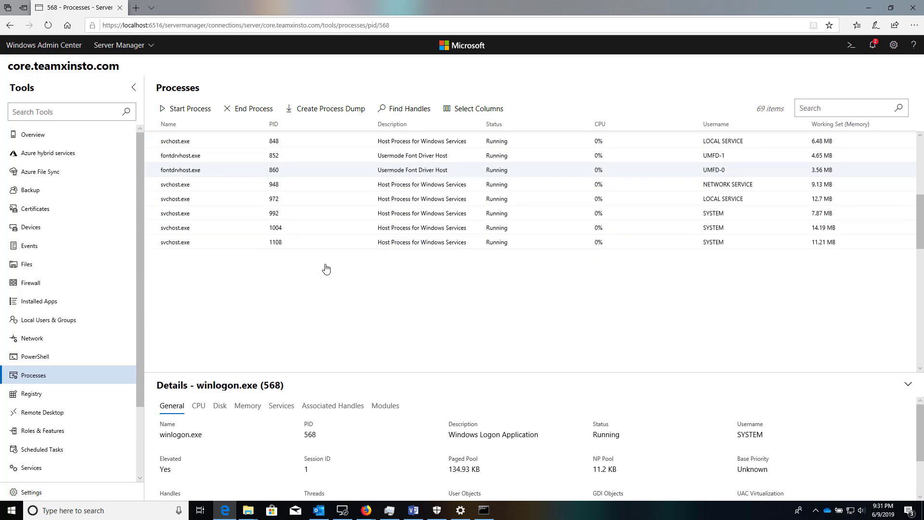
{"action": "scroll", "coordinate": [325, 268], "scroll_direction": "up", "scroll_amount": 5}
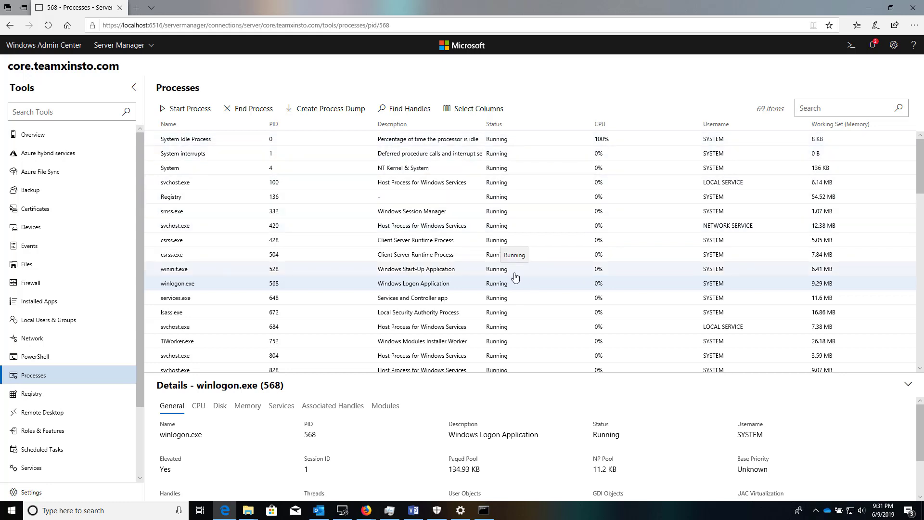
{"action": "left_click", "coordinate": [82, 390]}
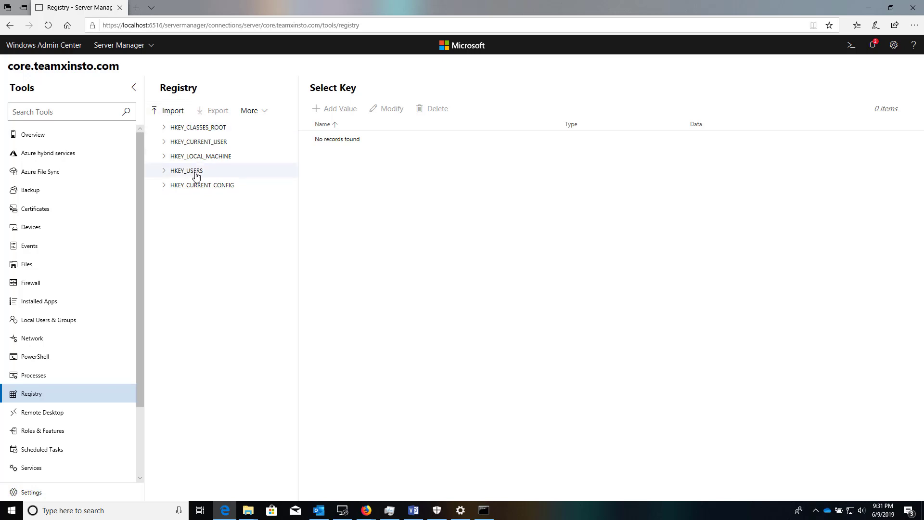
Glance at the registry key actions without choosing one, then launch the Remote Desktop tool.
{"action": "left_click", "coordinate": [255, 114]}
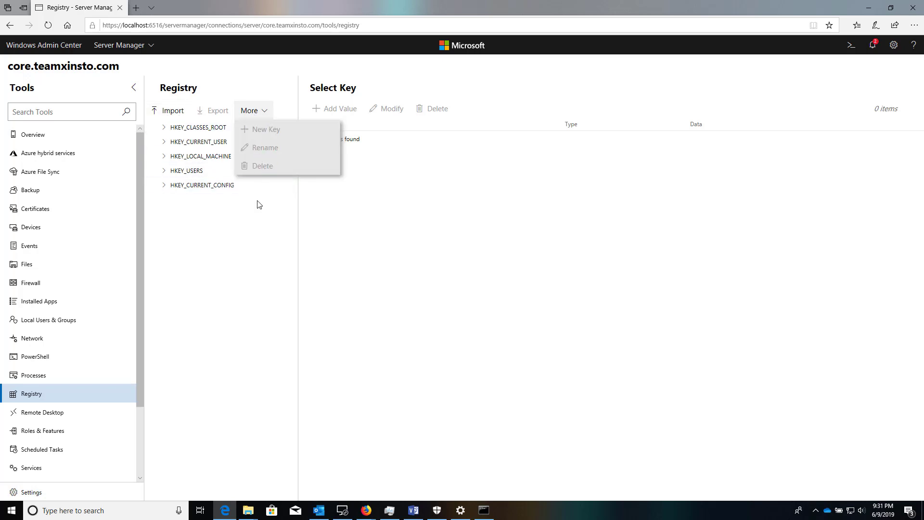
{"action": "left_click", "coordinate": [214, 294]}
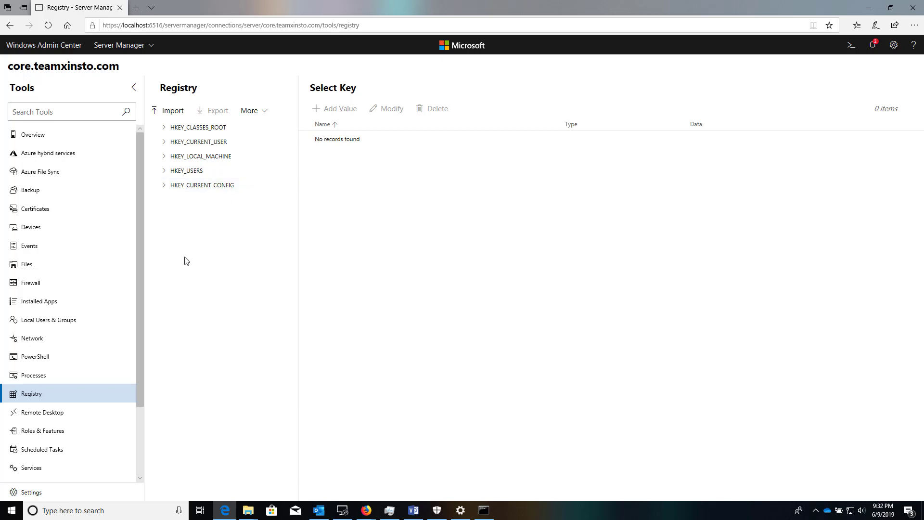
{"action": "left_click", "coordinate": [89, 422]}
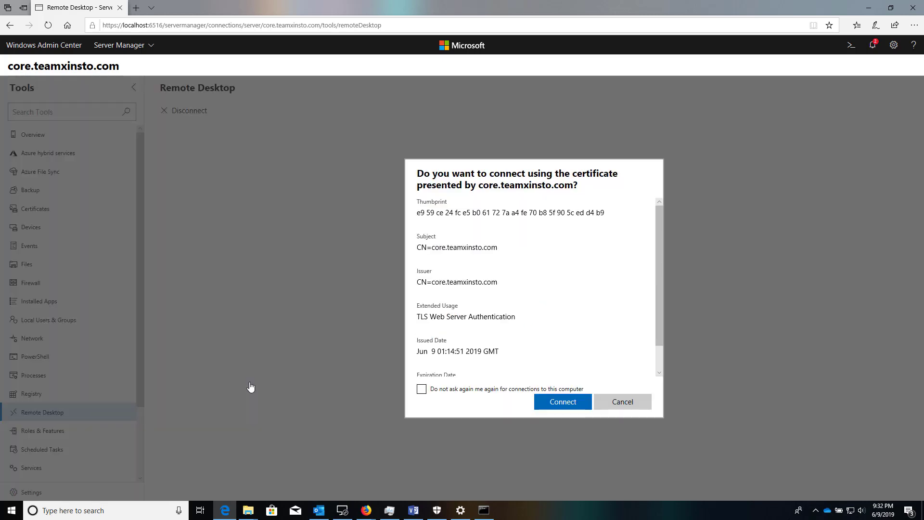
Trust the server certificate and connect, then abandon the sign-in after the invalid-credentials error.
{"action": "left_click", "coordinate": [560, 404]}
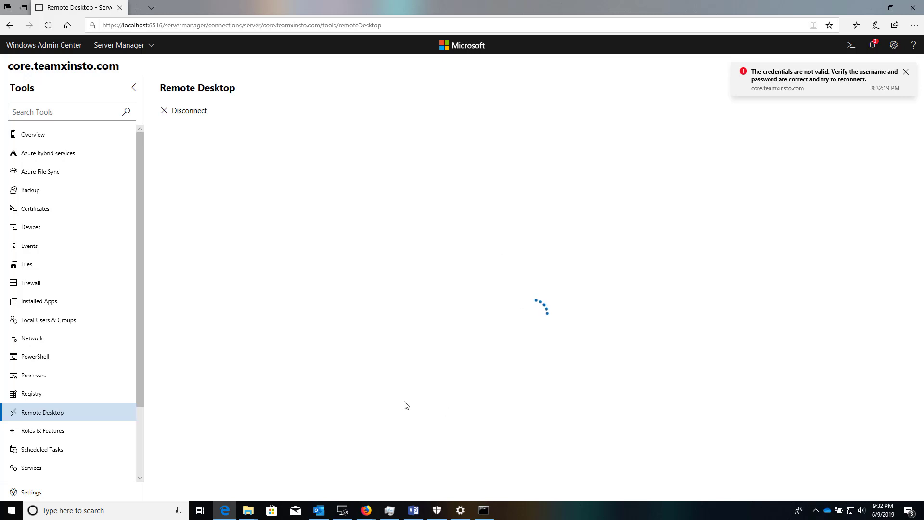
{"action": "scroll", "coordinate": [77, 429], "scroll_direction": "down", "scroll_amount": 2}
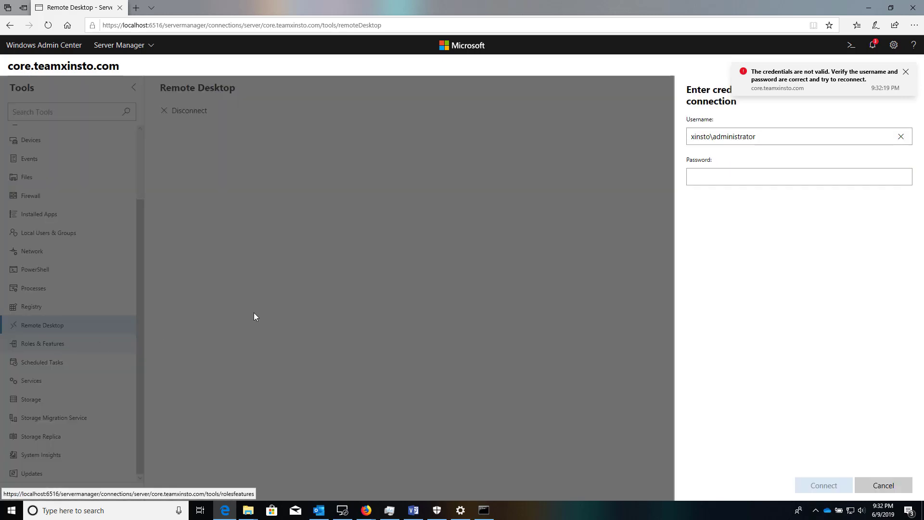
{"action": "left_click", "coordinate": [904, 72]}
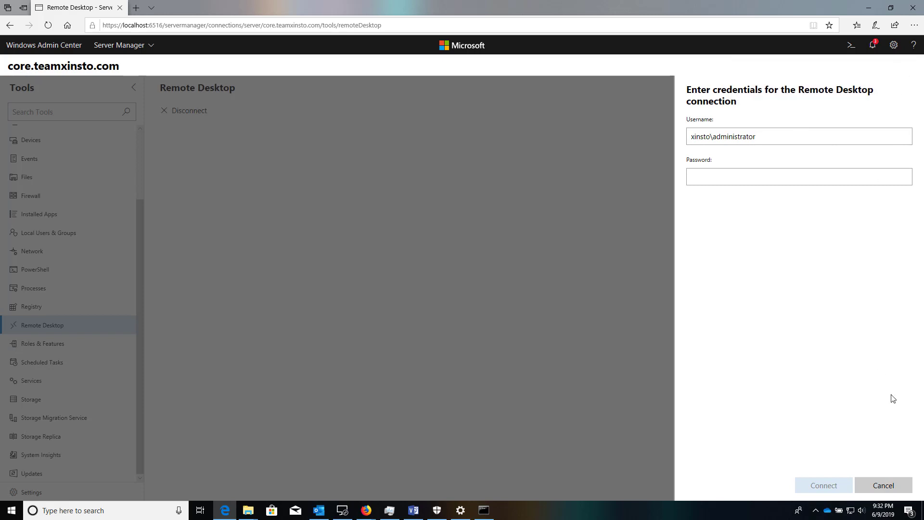
{"action": "left_click", "coordinate": [882, 484]}
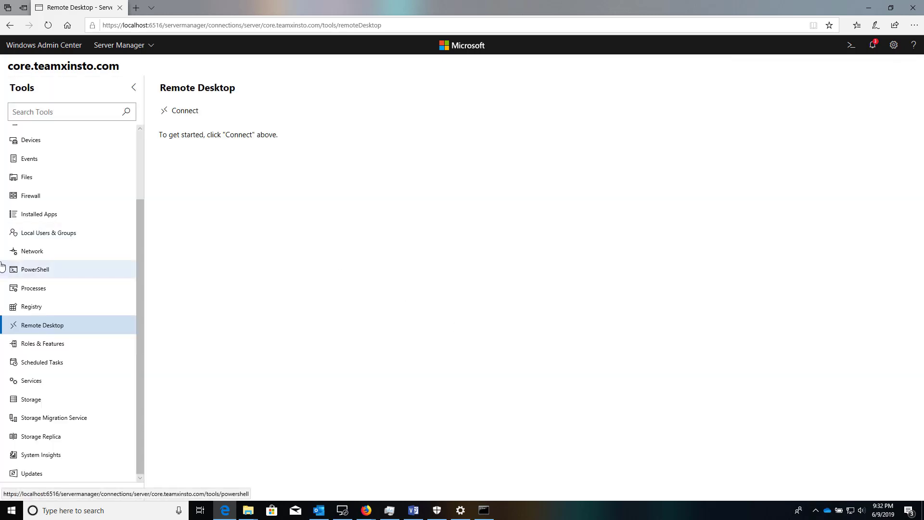
Open Roles & Features and expand the Windows PowerShell sub-features.
{"action": "left_click", "coordinate": [61, 347]}
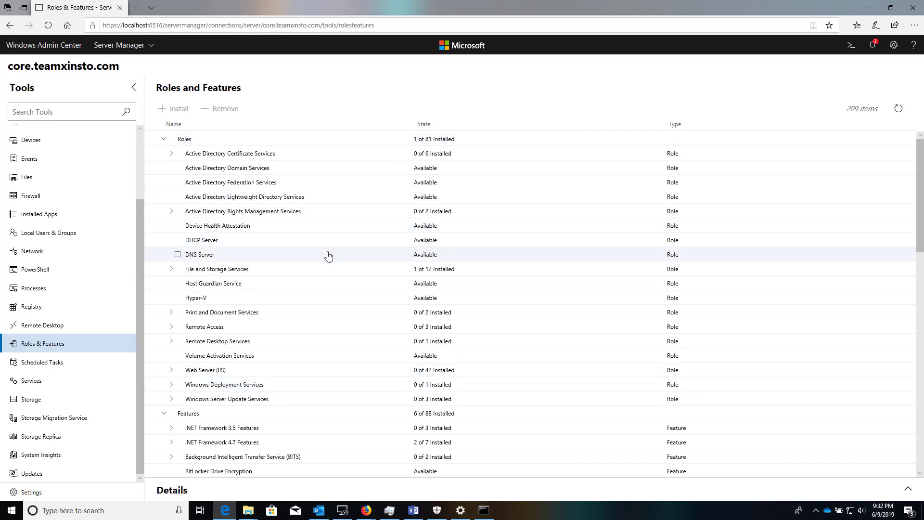
{"action": "scroll", "coordinate": [328, 256], "scroll_direction": "down", "scroll_amount": 12}
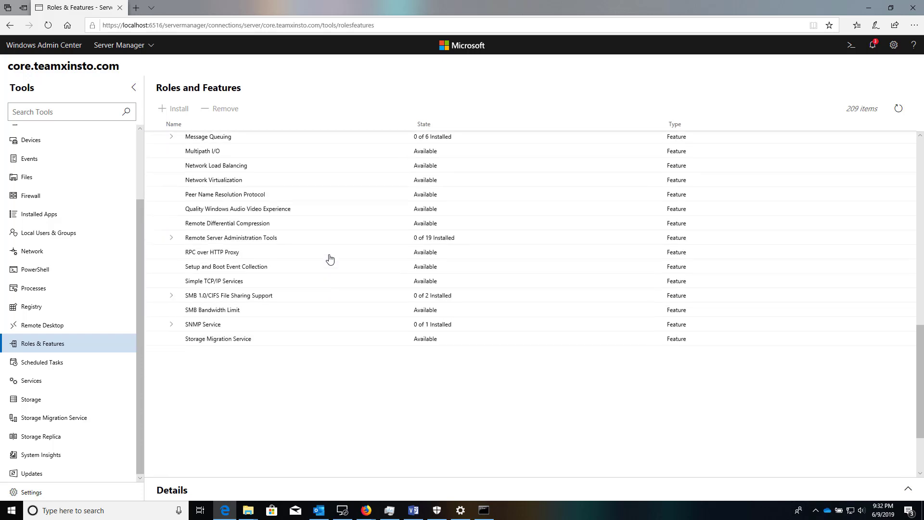
{"action": "scroll", "coordinate": [330, 259], "scroll_direction": "down", "scroll_amount": 3}
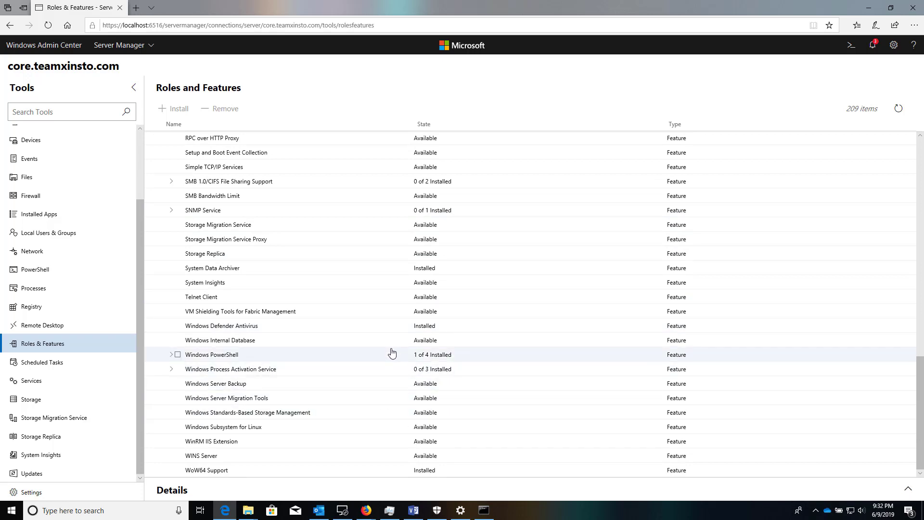
{"action": "left_click", "coordinate": [171, 354]}
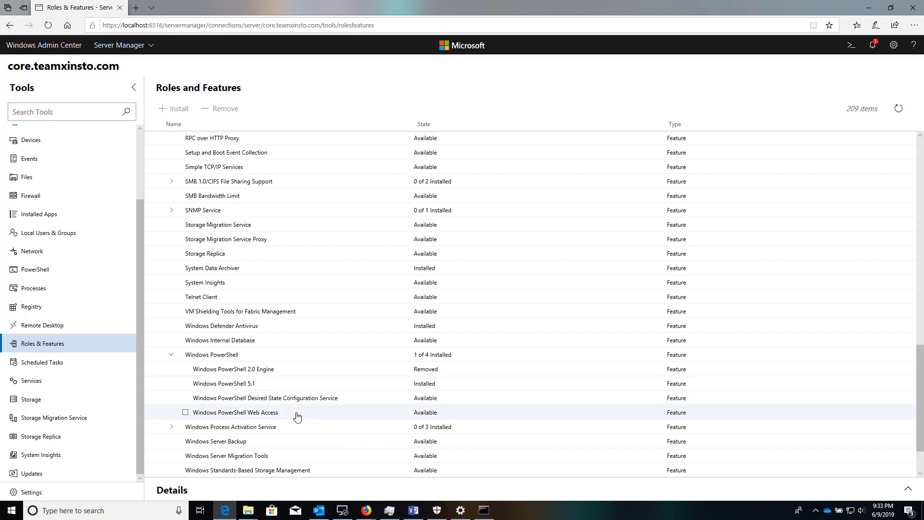
Mark Windows PowerShell Web Access for installation, bringing up its Web Server (IIS) dependencies.
{"action": "left_click", "coordinate": [185, 413]}
{"action": "scroll", "coordinate": [402, 354], "scroll_direction": "down", "scroll_amount": 2}
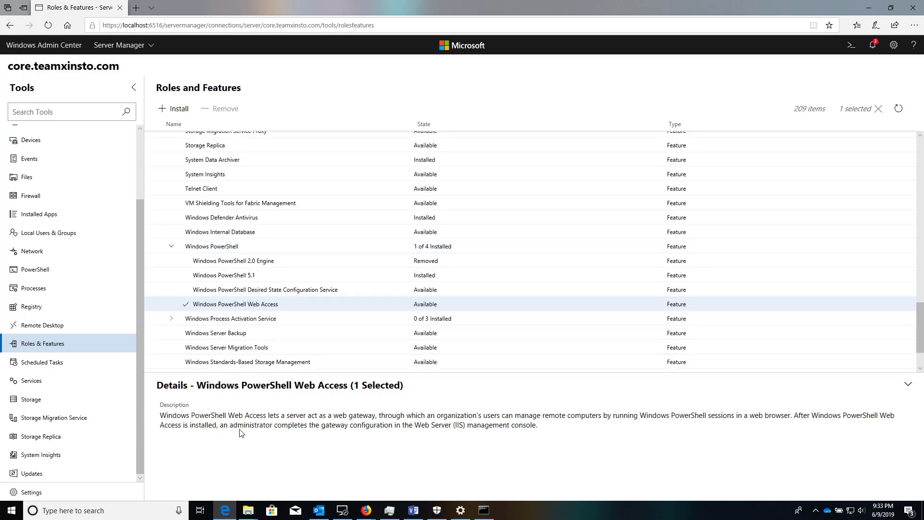
{"action": "left_click", "coordinate": [181, 109]}
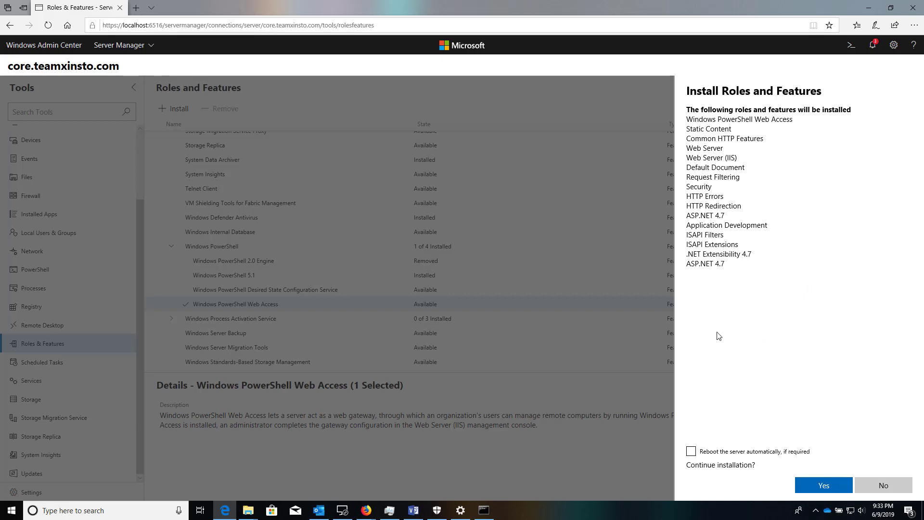
Confirm the PowerShell Web Access install, check its progress notification, then open Scheduled Tasks.
{"action": "left_click", "coordinate": [809, 484]}
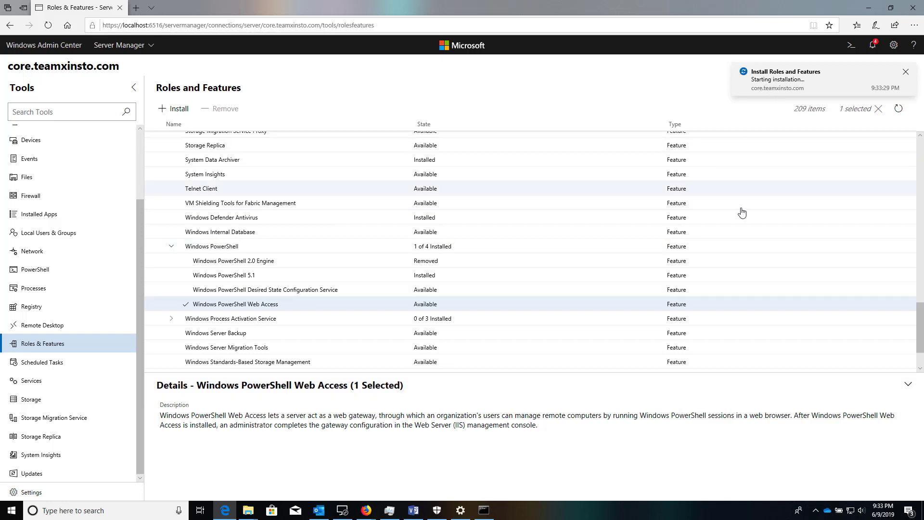
{"action": "left_click", "coordinate": [781, 83]}
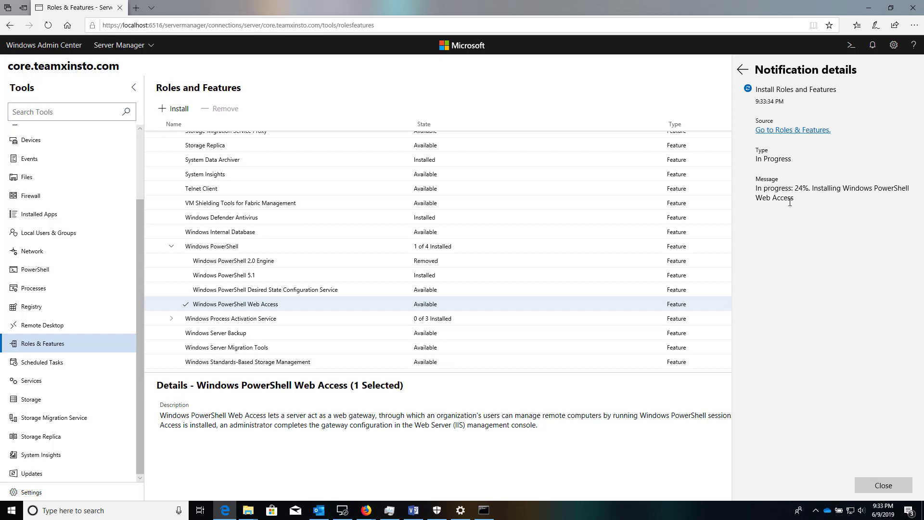
{"action": "left_click", "coordinate": [692, 94]}
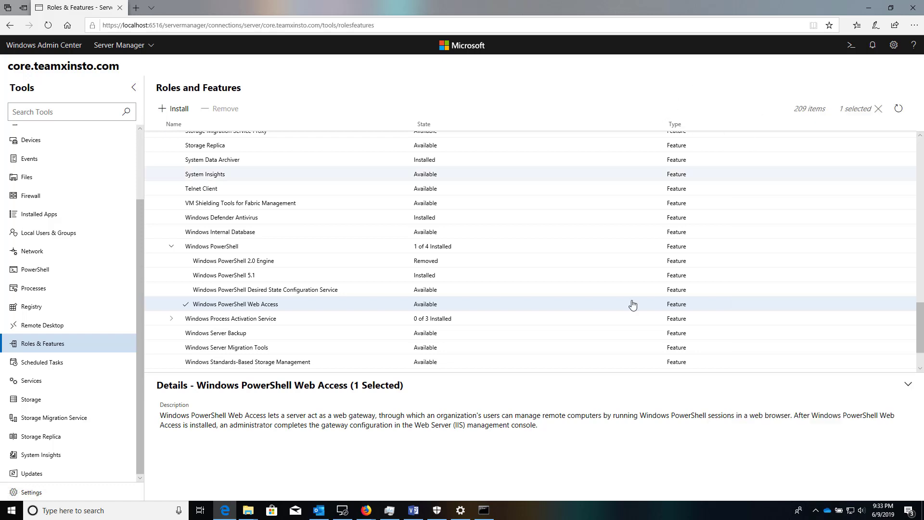
{"action": "left_click", "coordinate": [72, 367]}
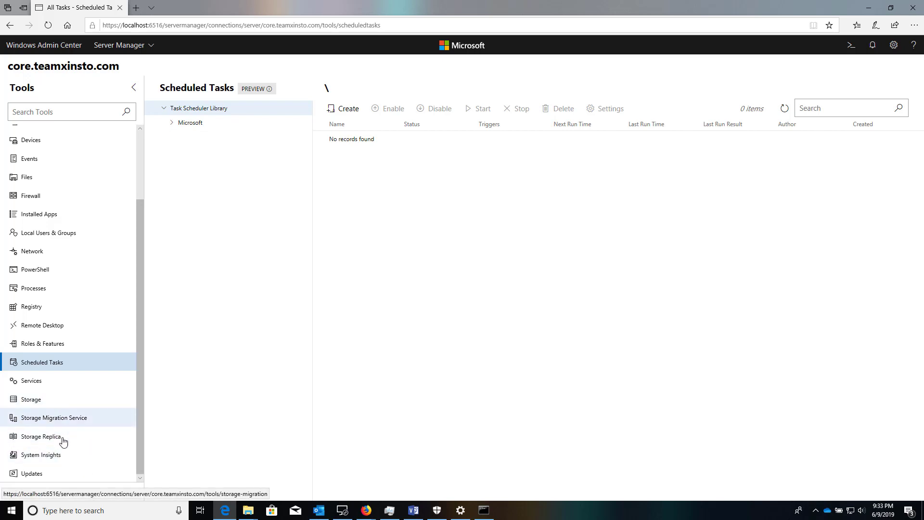
Open the Windows Update tool and its update settings pane.
{"action": "left_click", "coordinate": [67, 472]}
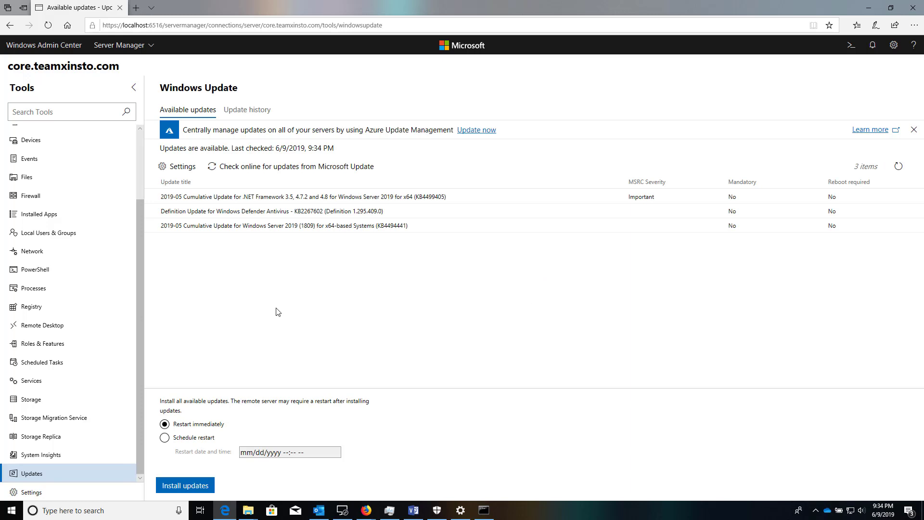
{"action": "left_click", "coordinate": [184, 167]}
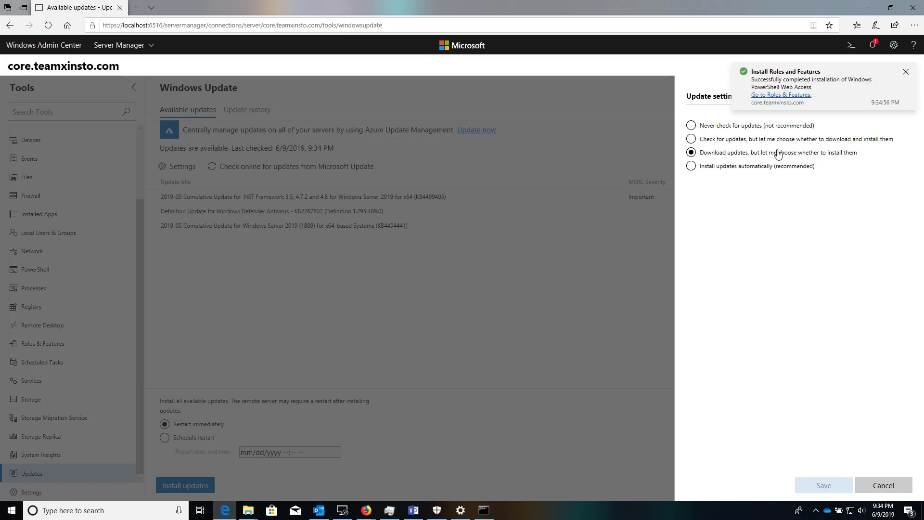
Go to Roles & Features and expand Windows PowerShell to confirm Web Access is installed.
{"action": "left_click", "coordinate": [771, 95]}
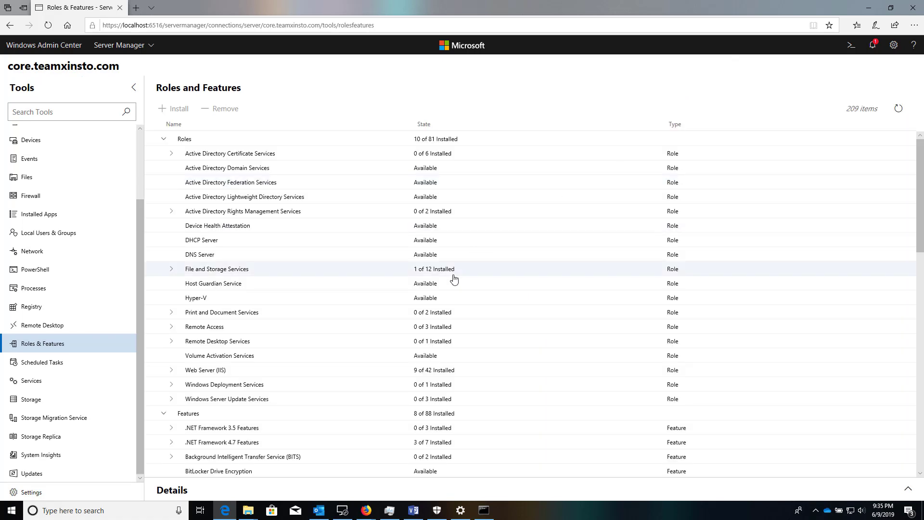
{"action": "scroll", "coordinate": [460, 279], "scroll_direction": "down", "scroll_amount": 4}
{"action": "scroll", "coordinate": [303, 273], "scroll_direction": "down", "scroll_amount": 10}
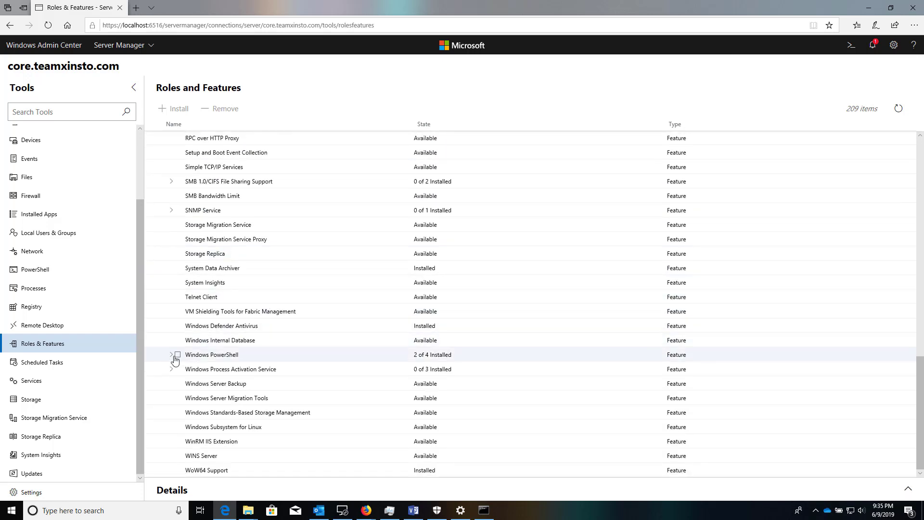
{"action": "left_click", "coordinate": [171, 356]}
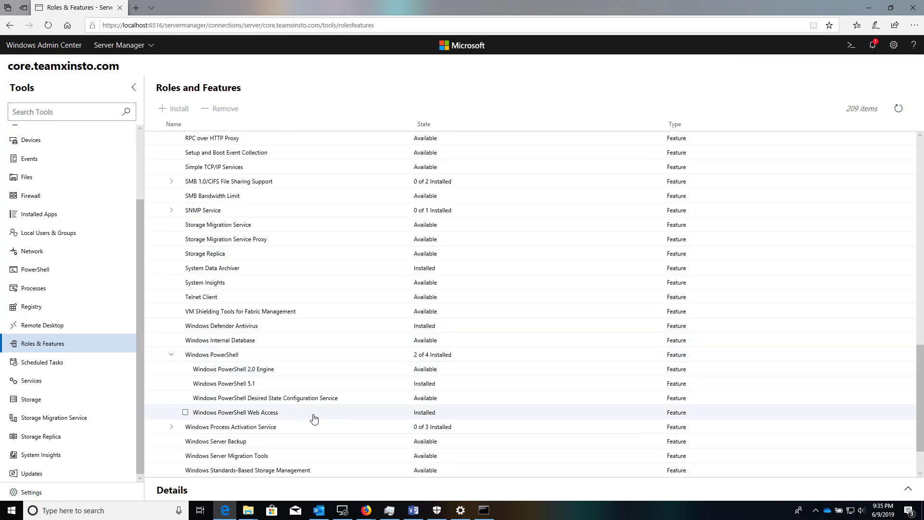
{"action": "left_click", "coordinate": [133, 10]}
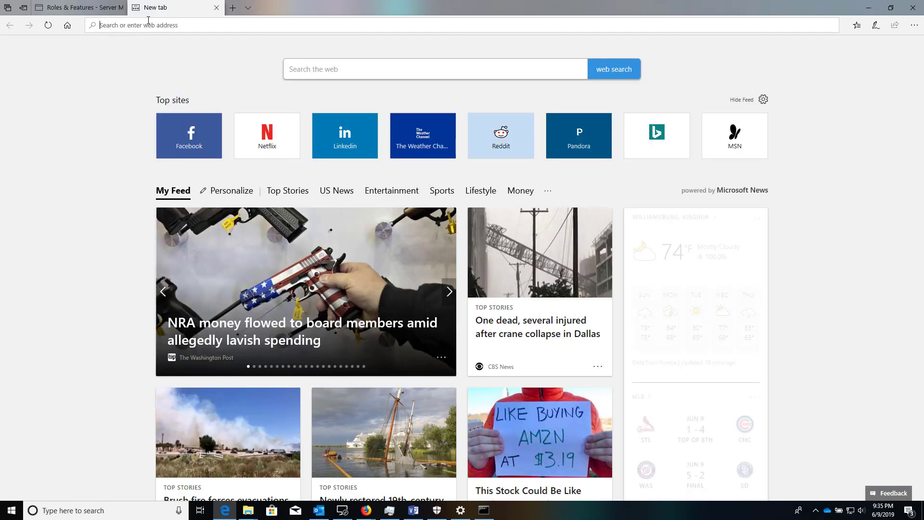
{"action": "type", "text": "http://cor"}
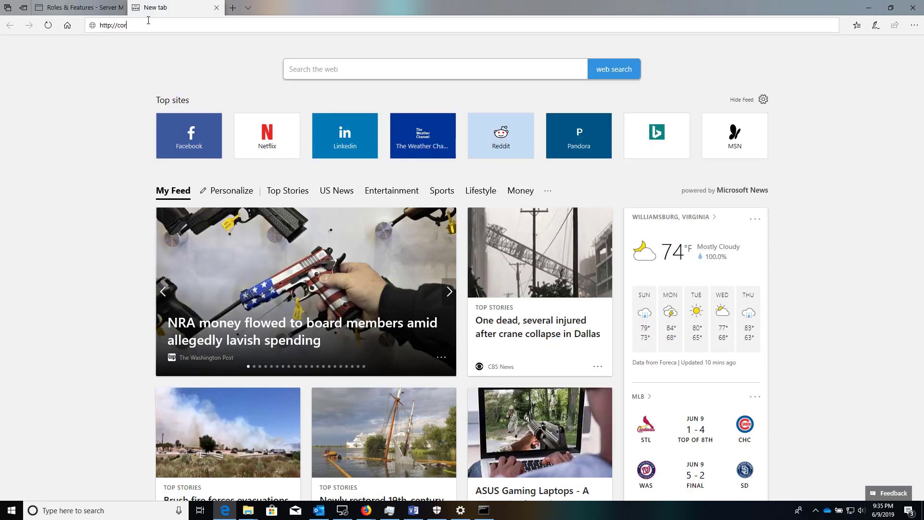
{"action": "type", "text": "e.teamxinsto.com"}
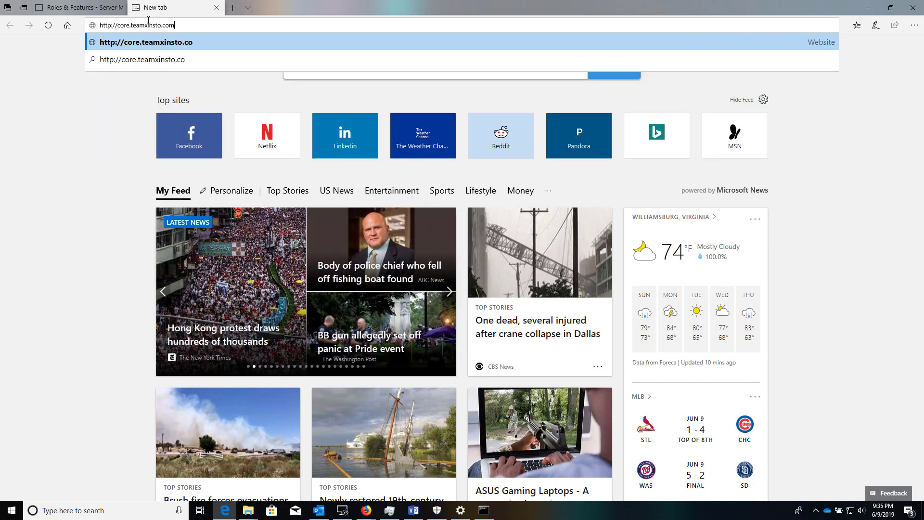
{"action": "key", "text": "Return"}
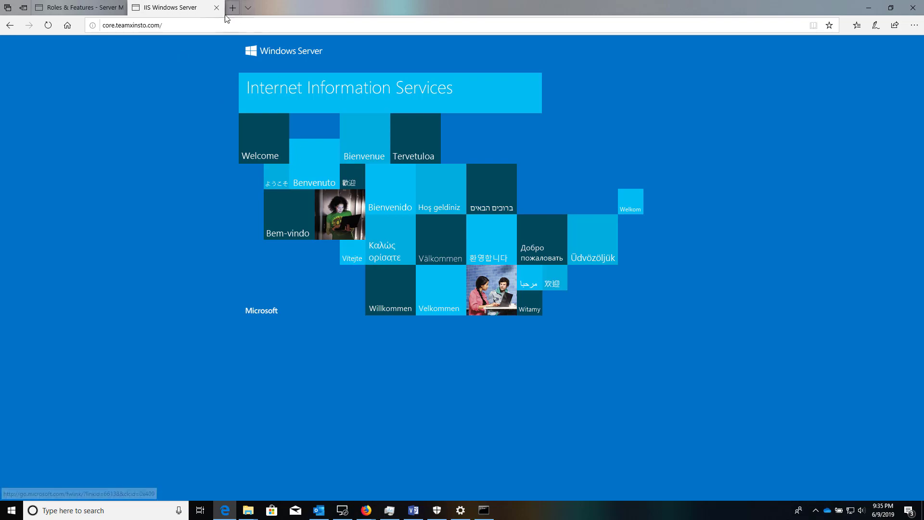
{"action": "left_click", "coordinate": [226, 25]}
{"action": "left_click", "coordinate": [226, 26]}
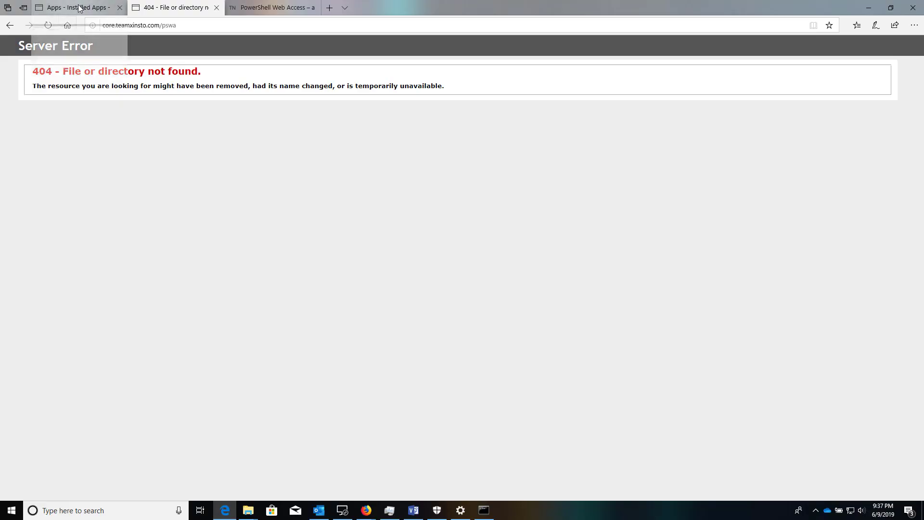
Return to the Admin Center connection list and connect to NC-DC2 using another account.
{"action": "left_click", "coordinate": [80, 8]}
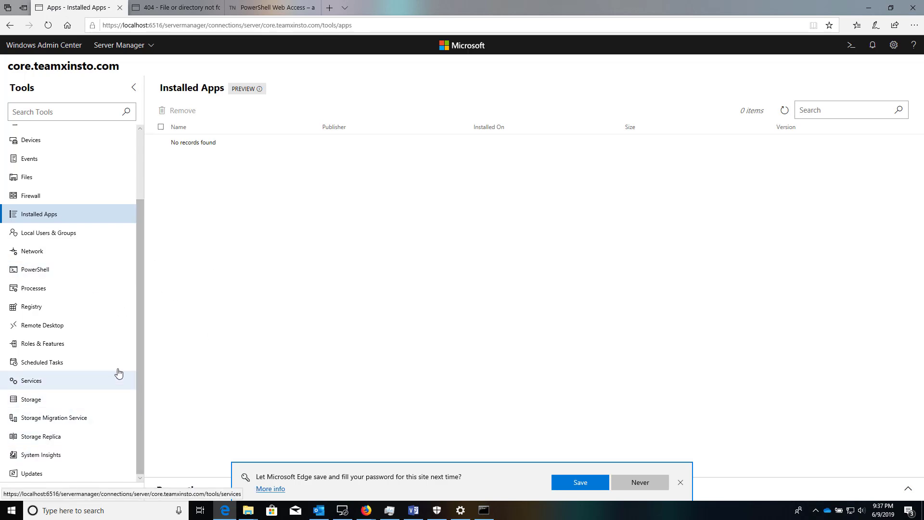
{"action": "scroll", "coordinate": [115, 368], "scroll_direction": "up", "scroll_amount": 3}
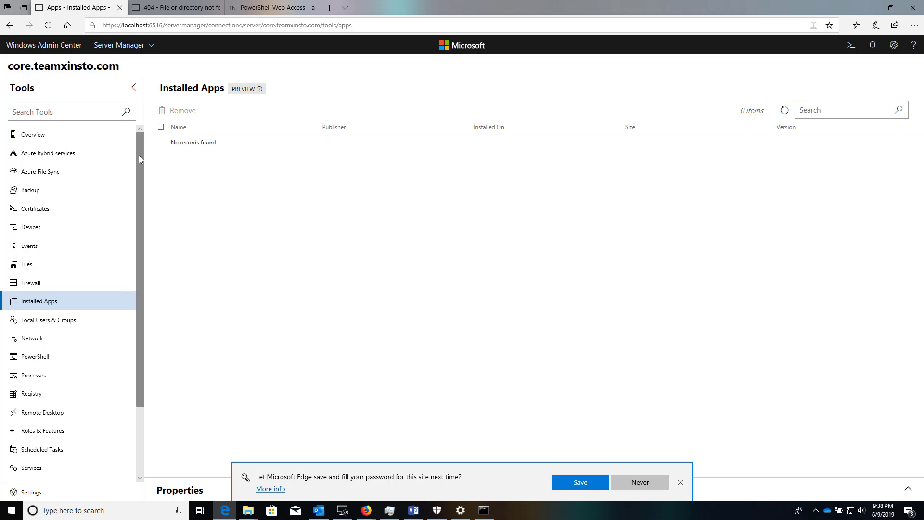
{"action": "left_click", "coordinate": [67, 45]}
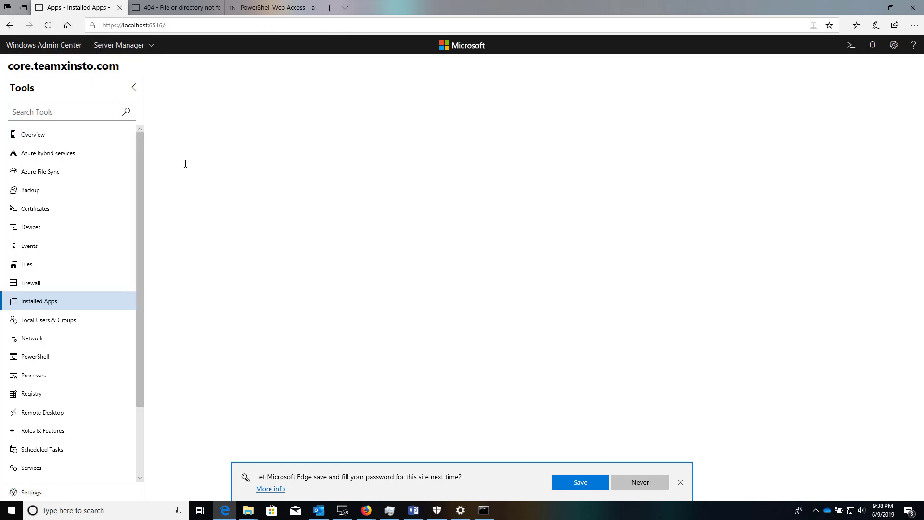
{"action": "left_click", "coordinate": [73, 167]}
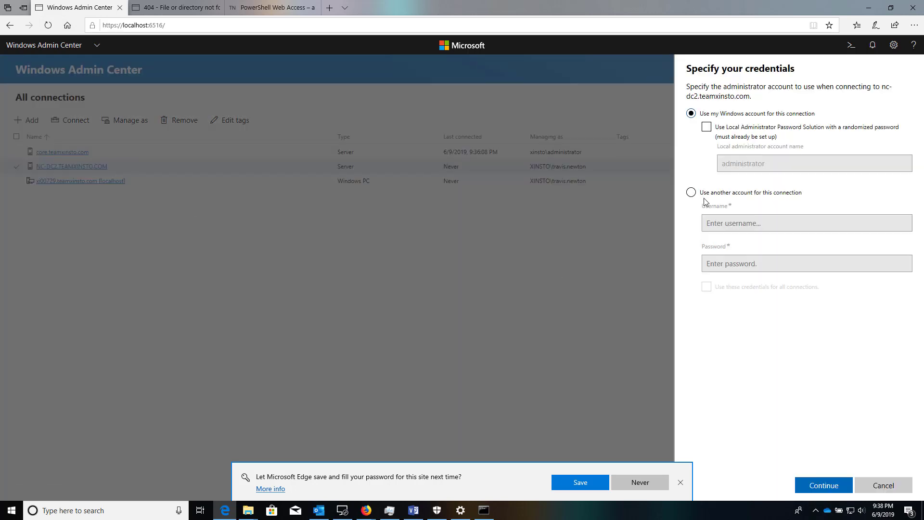
{"action": "left_click", "coordinate": [705, 195]}
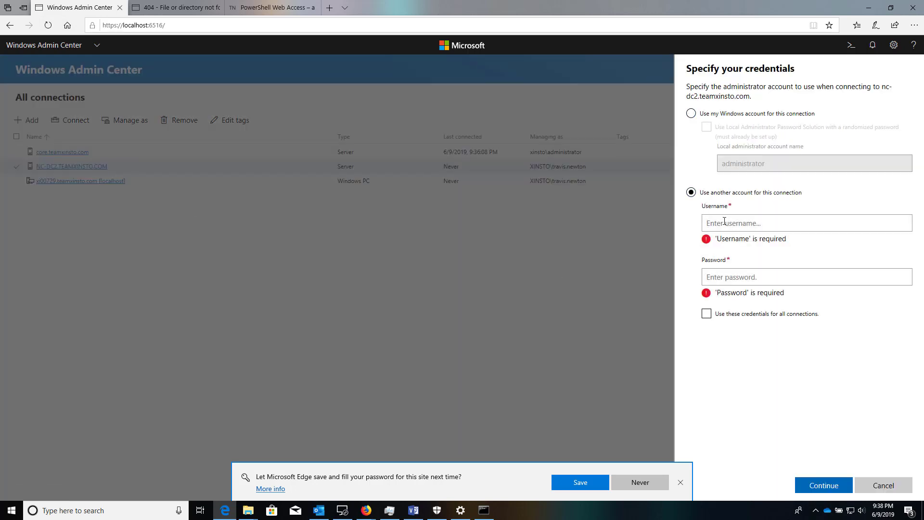
Sign in with the domain administrator username, fixing its typo, and the account password.
{"action": "type", "text": "xinsto\\adm"}
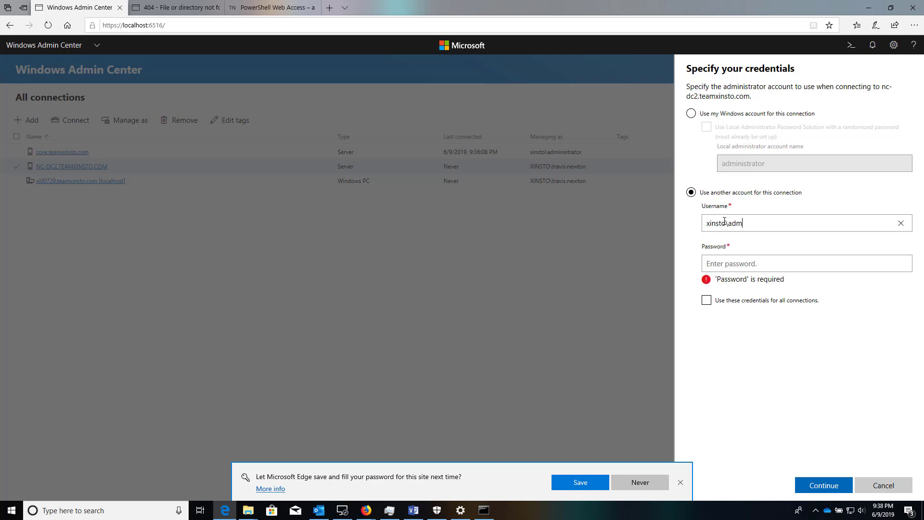
{"action": "type", "text": "inistraor"}
{"action": "left_click_drag", "start_coordinate": [808, 219], "coordinate": [731, 227]}
{"action": "left_click", "coordinate": [774, 221]}
{"action": "key", "text": "BackSpace"}
{"action": "key", "text": "BackSpace"}
{"action": "key", "text": "BackSpace"}
{"action": "key", "text": "BackSpace"}
{"action": "key", "text": "BackSpace"}
{"action": "key", "text": "BackSpace"}
{"action": "key", "text": "BackSpace"}
{"action": "type", "text": "istrator"}
{"action": "left_click", "coordinate": [763, 264]}
{"action": "type", "text": "•••••••"}
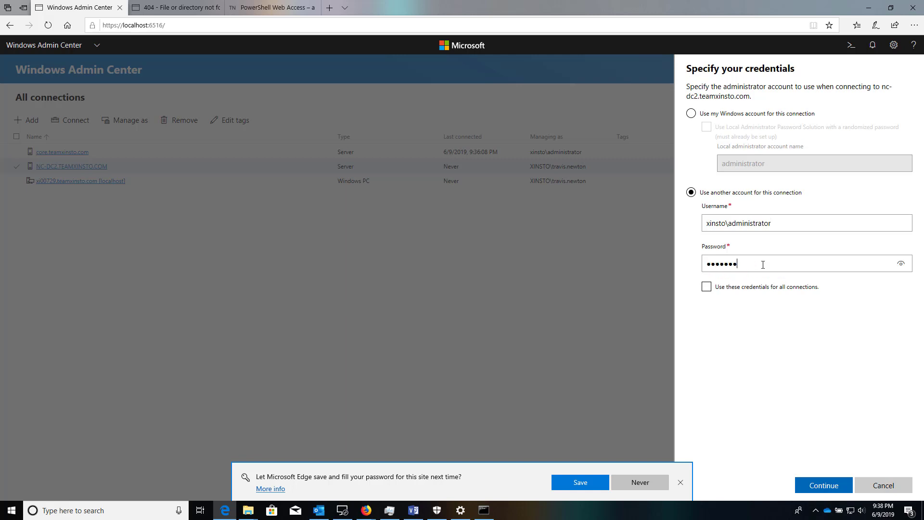
{"action": "key", "text": "Return"}
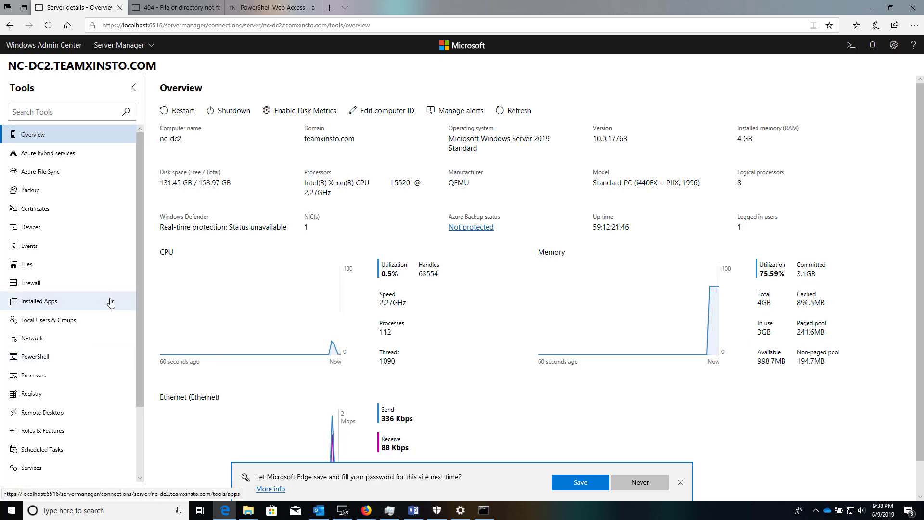
{"action": "scroll", "coordinate": [96, 304], "scroll_direction": "down", "scroll_amount": 2}
Start a Remote Desktop session to NC-DC2, accepting its certificate and entering the password.
{"action": "left_click", "coordinate": [60, 325]}
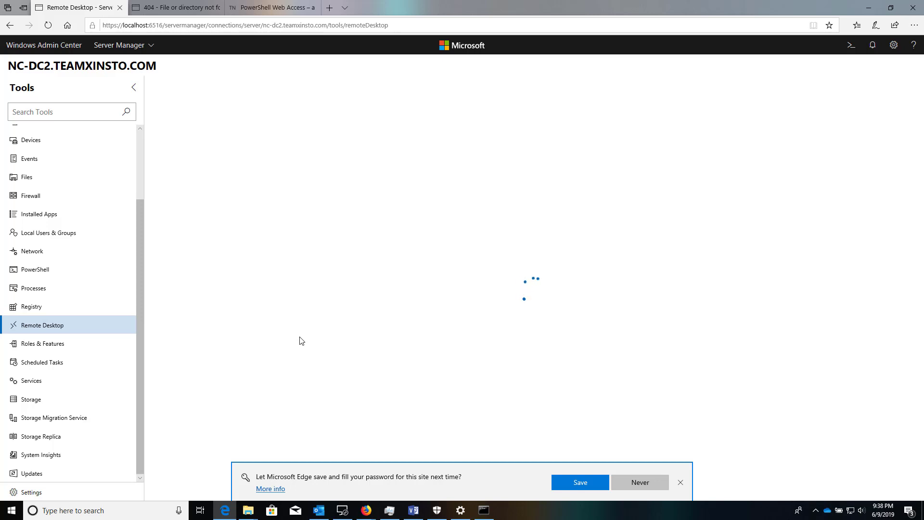
{"action": "left_click", "coordinate": [680, 482]}
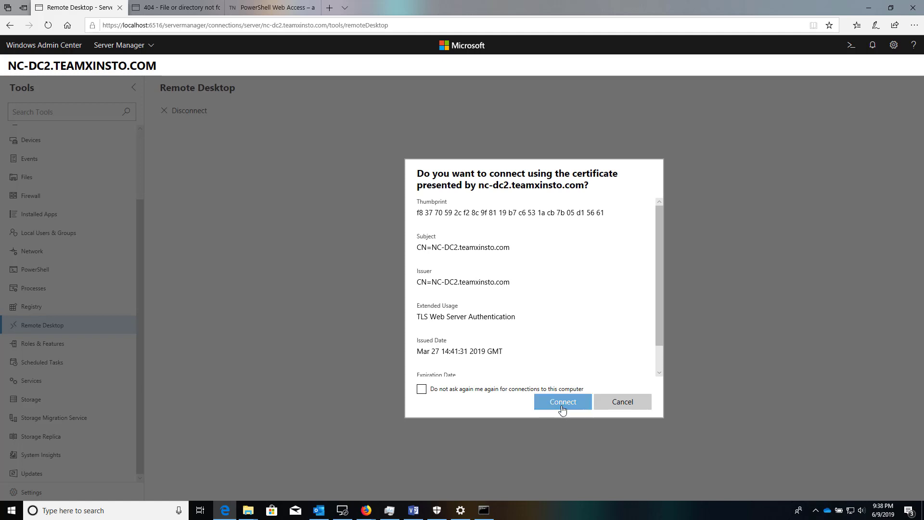
{"action": "left_click", "coordinate": [561, 406]}
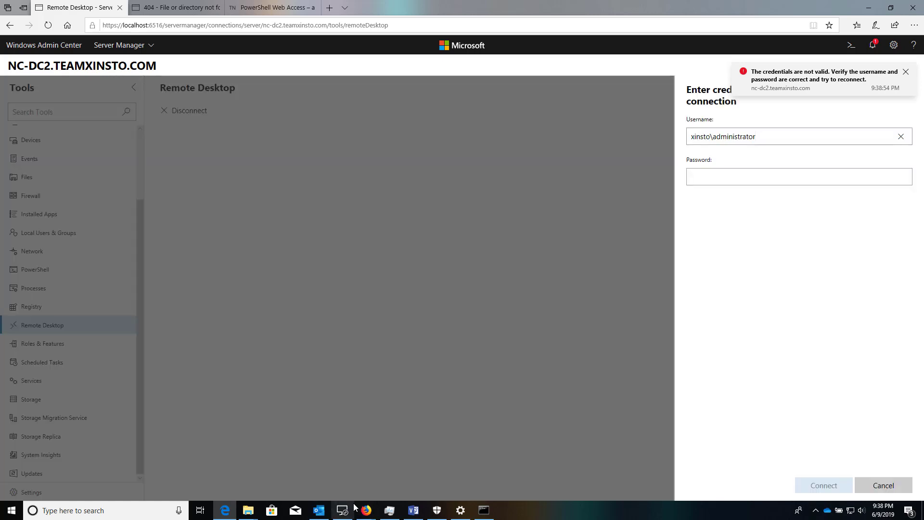
{"action": "left_click", "coordinate": [754, 179]}
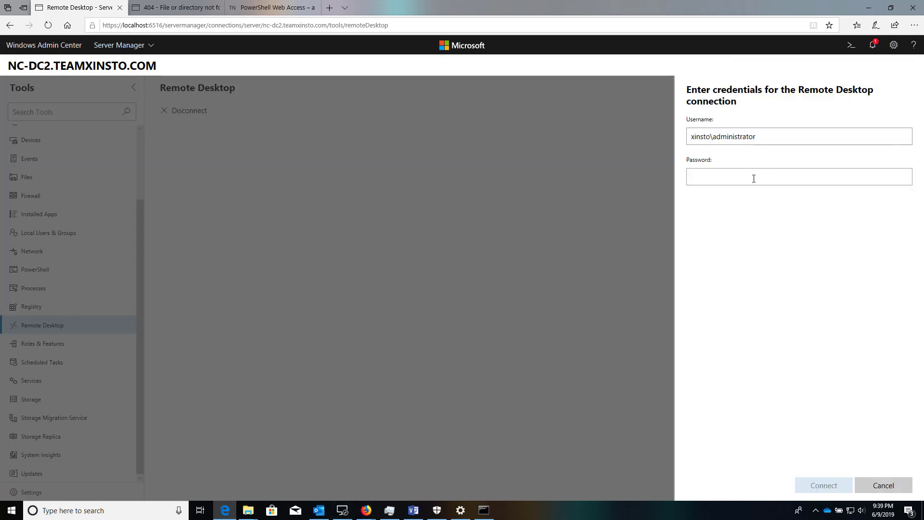
{"action": "type", "text": "••••••"}
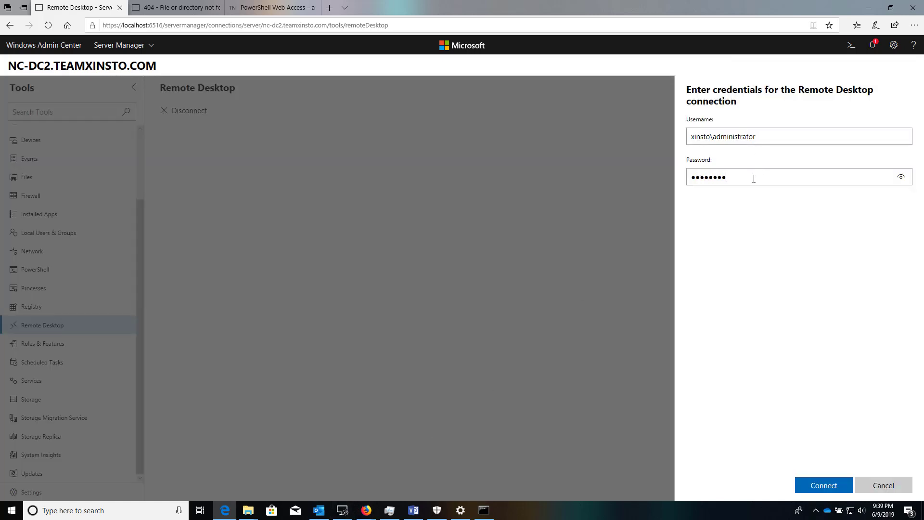
{"action": "key", "text": "Return"}
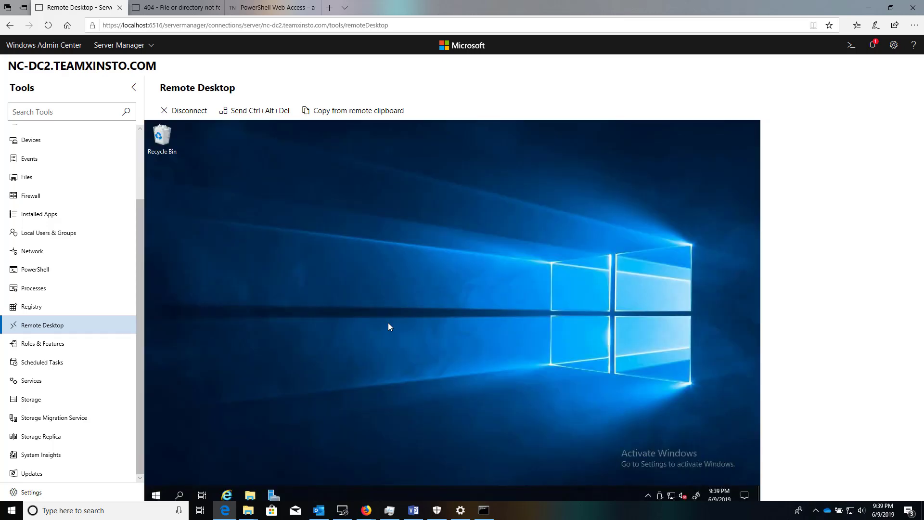
Launch Command Prompt from the remote server's Start menu under Windows System.
{"action": "left_click", "coordinate": [155, 494]}
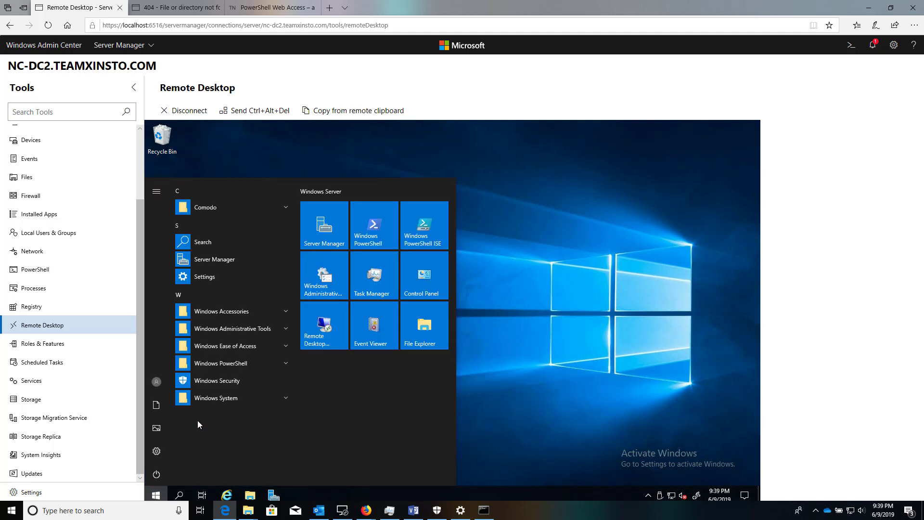
{"action": "left_click", "coordinate": [278, 400]}
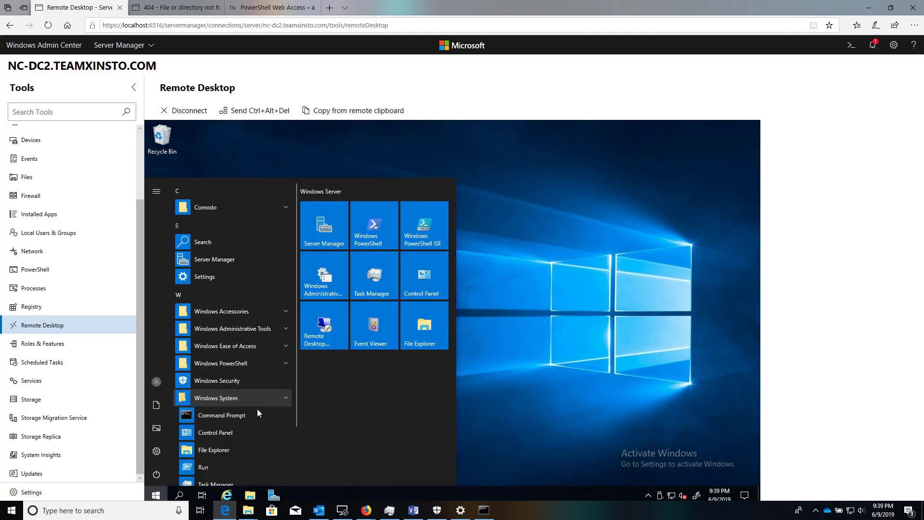
{"action": "left_click", "coordinate": [249, 415]}
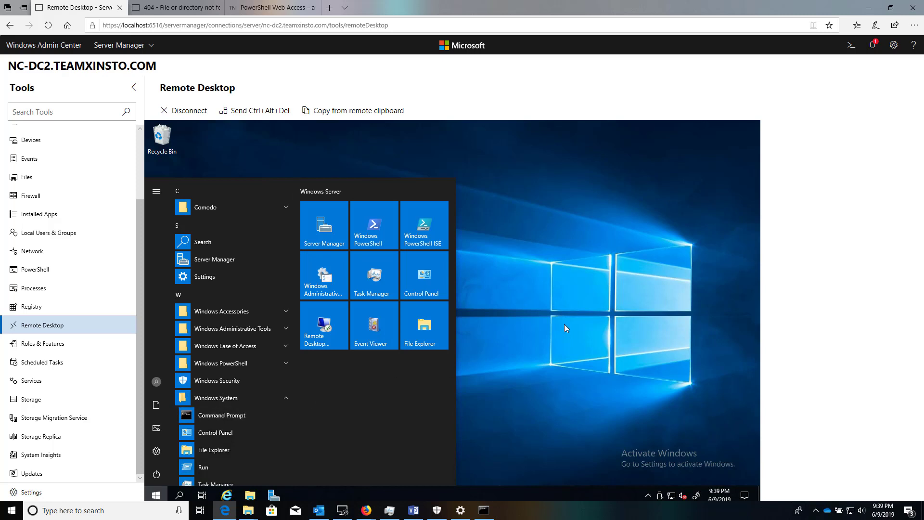